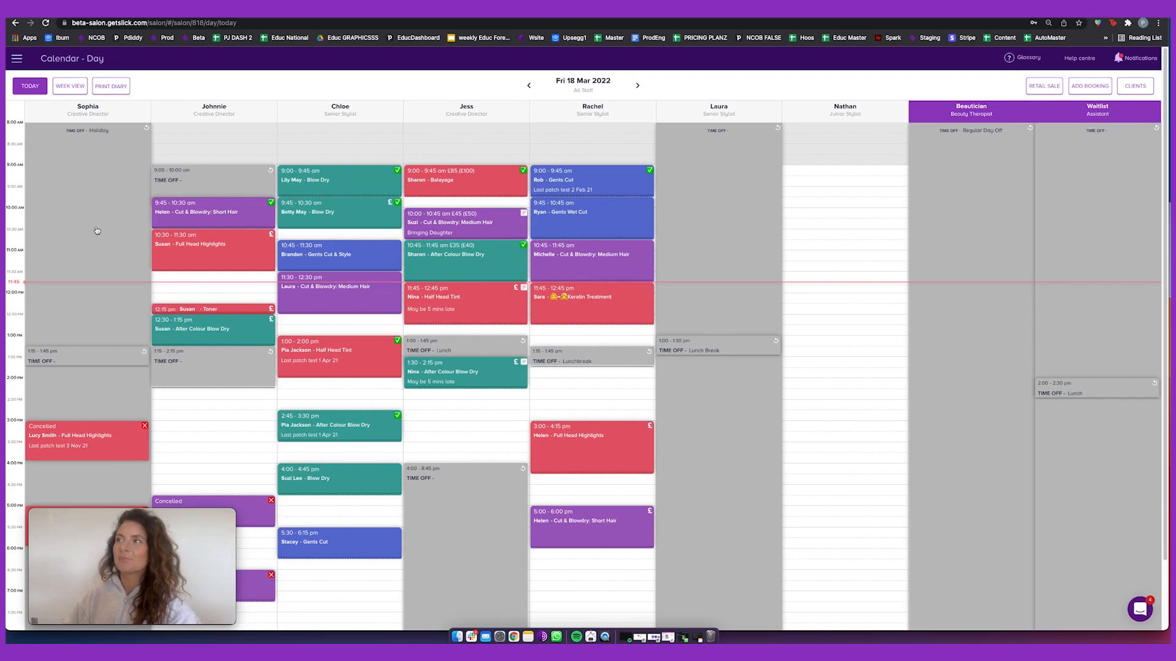
- Open the salon's business information settings and place the cursor in the business name
click(16, 60)
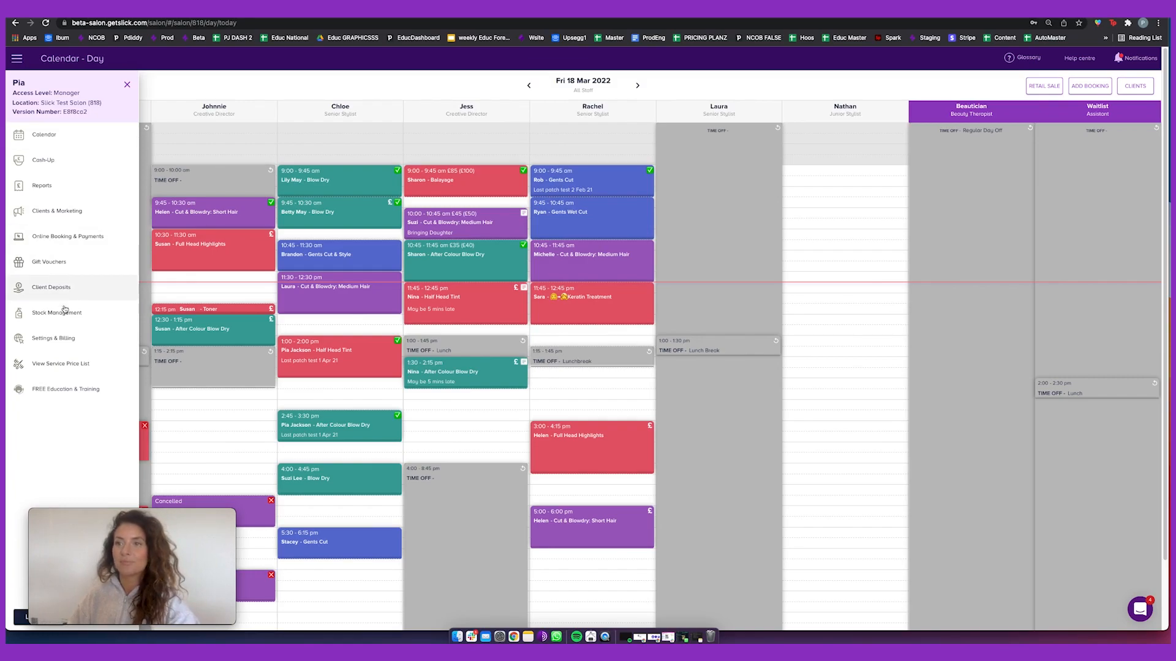
click(93, 339)
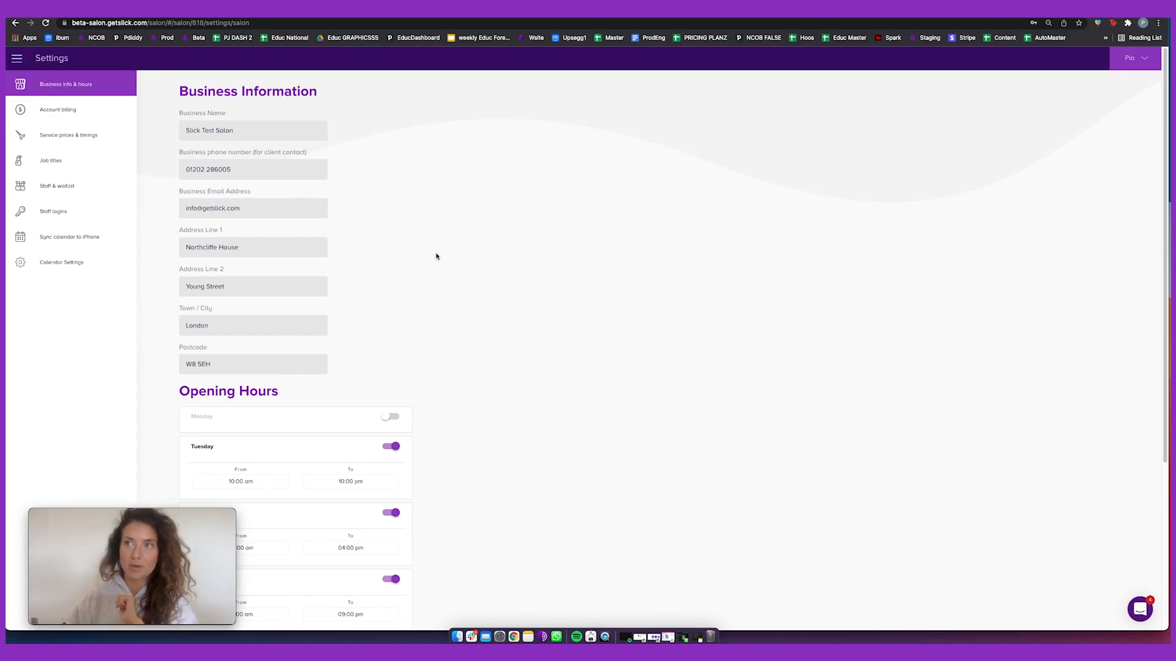
click(244, 130)
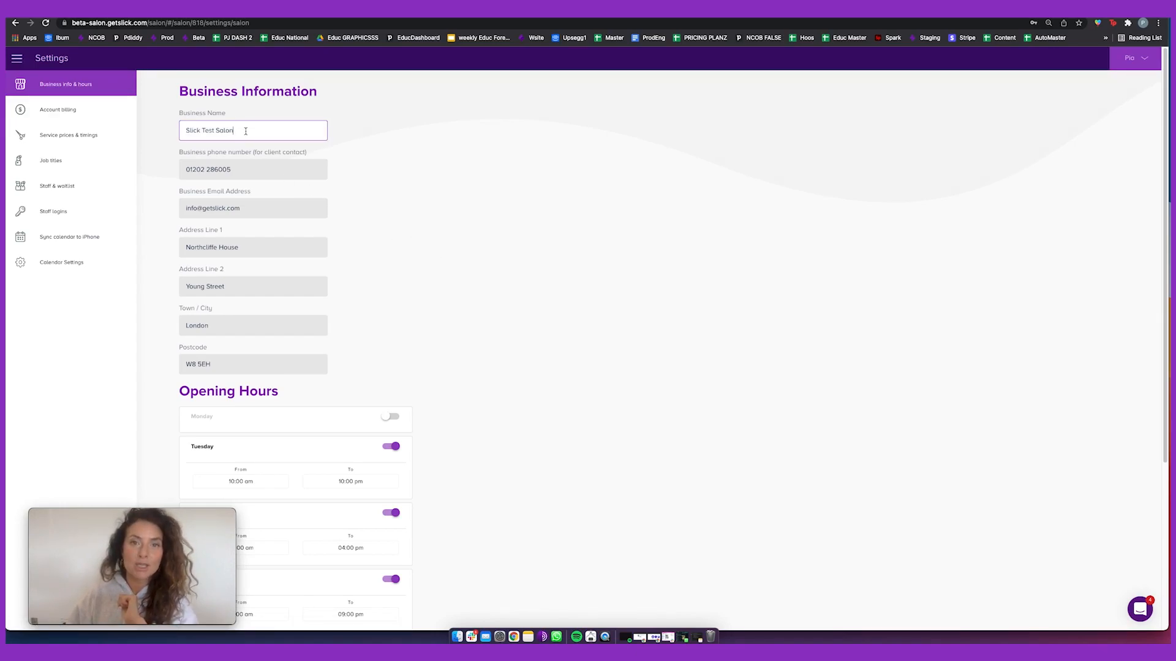
- Enable Monday in the opening hours and set its closing time to 06:00 pm
scroll(383, 296, down, 5)
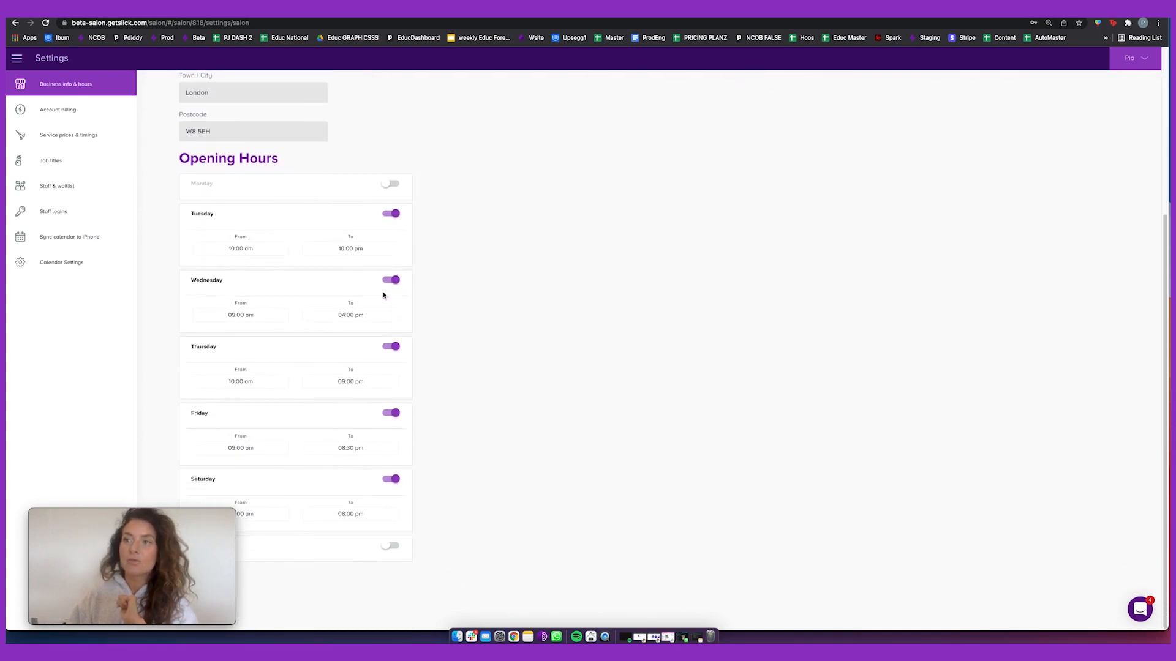
click(395, 185)
click(362, 212)
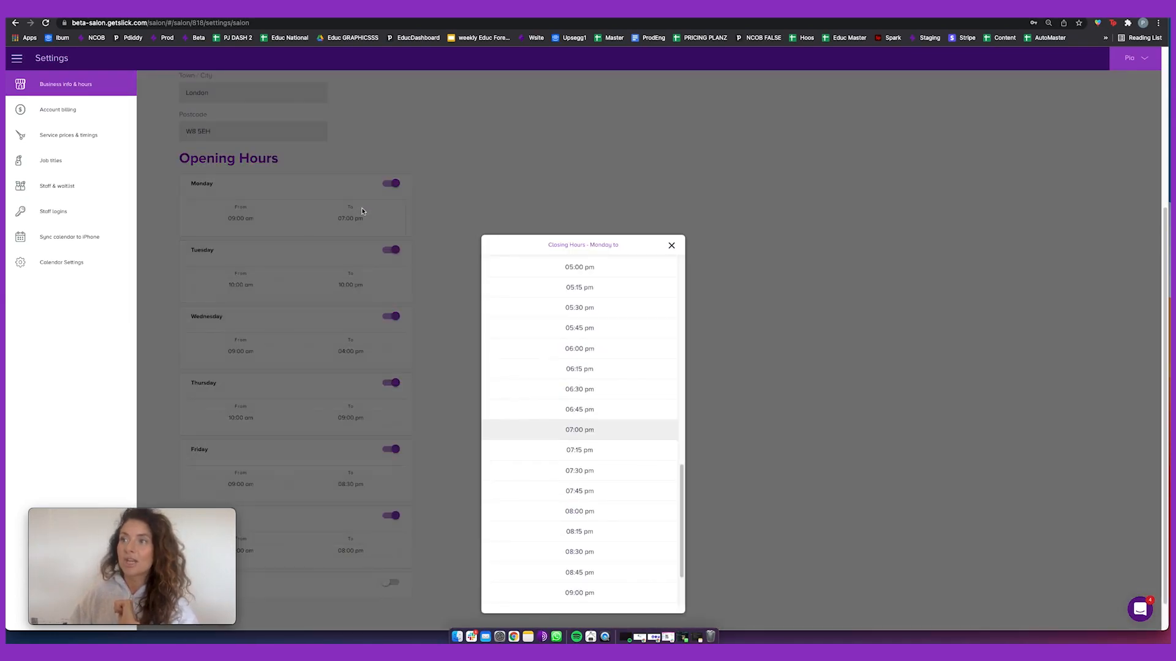
click(567, 349)
scroll(503, 429, down, 2)
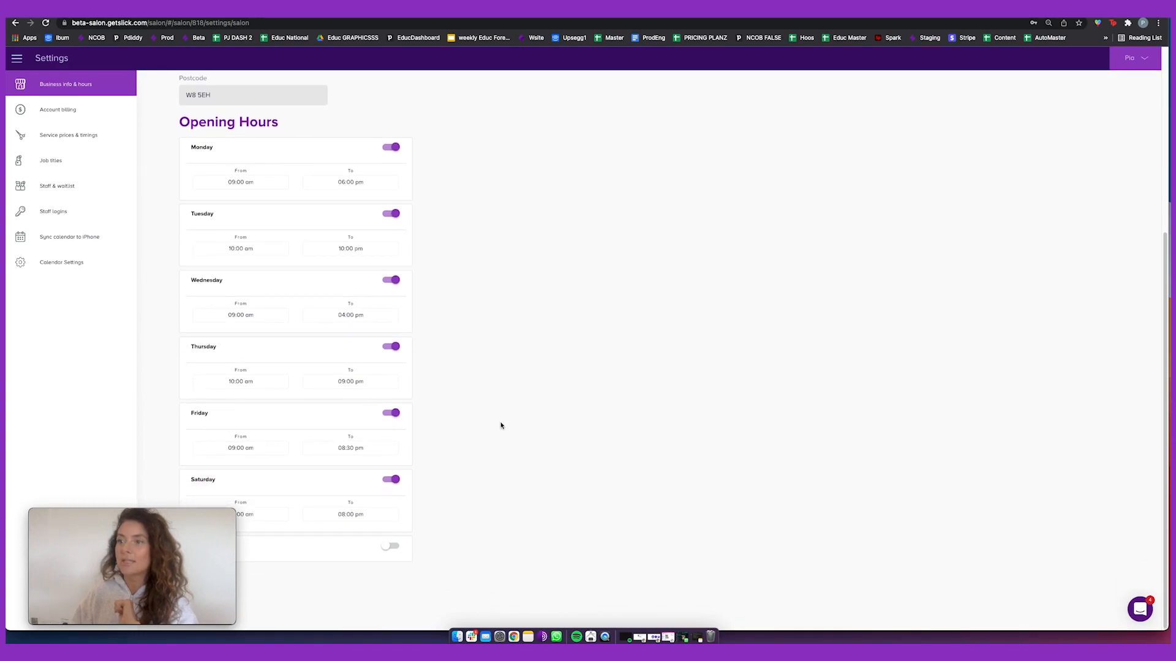
mouse_move(222, 511)
drag(223, 511, 647, 496)
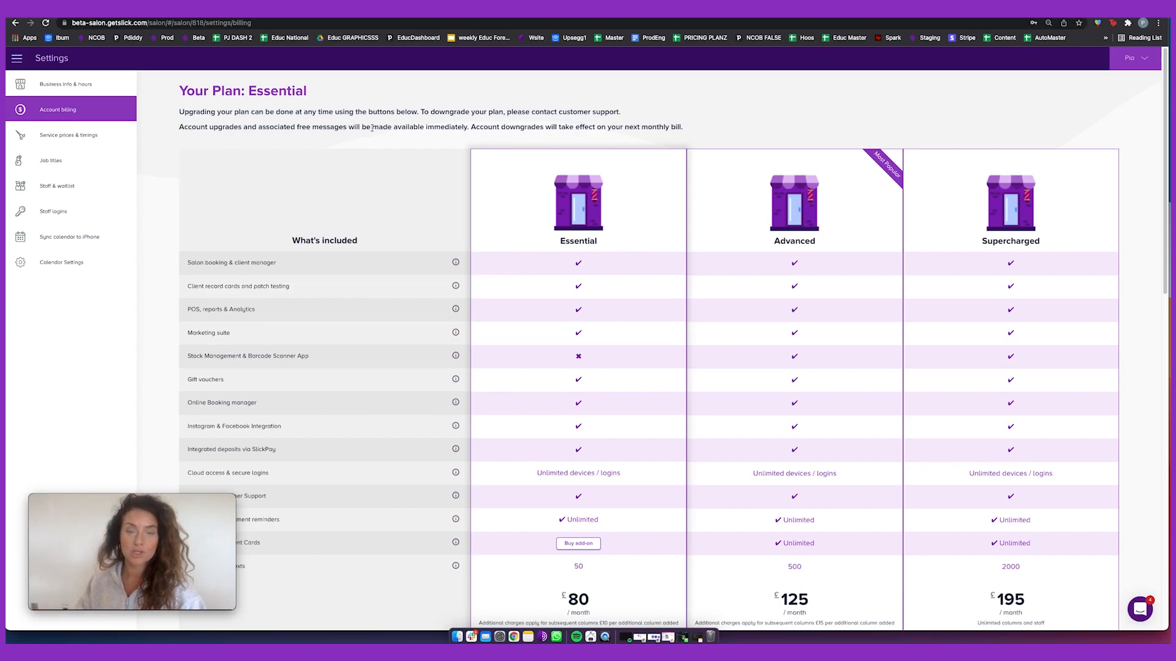
- Review the plan comparison, card details and billing information in the account billing settings, and view the invoices
scroll(395, 126, down, 1)
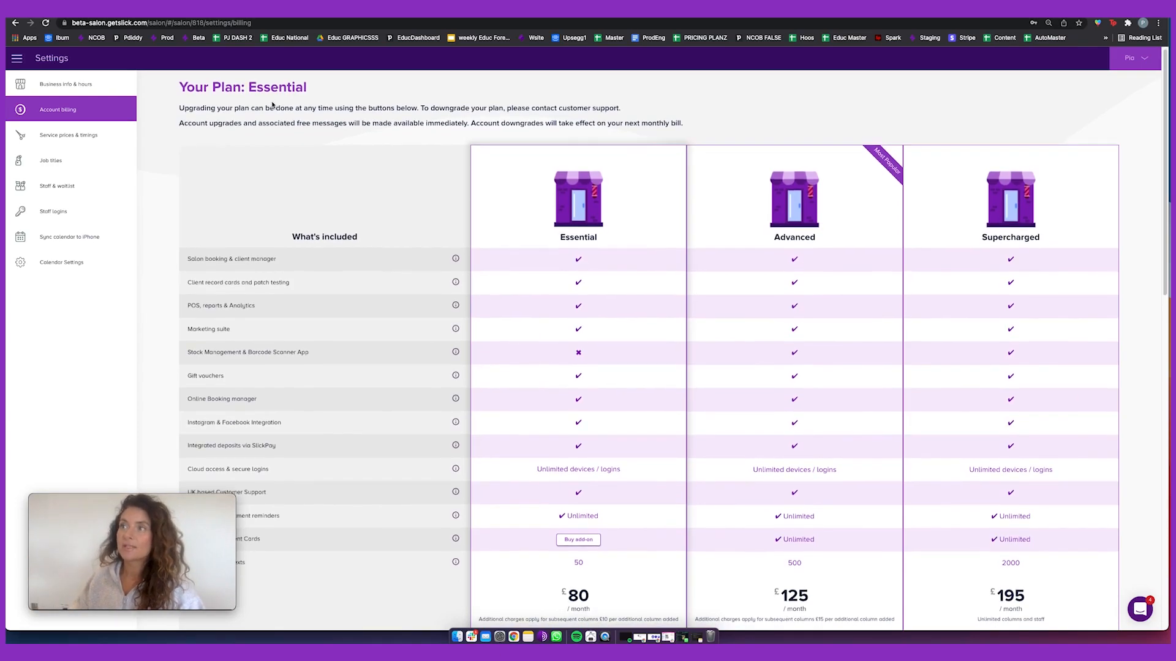
scroll(272, 105, down, 1)
scroll(272, 105, down, 4)
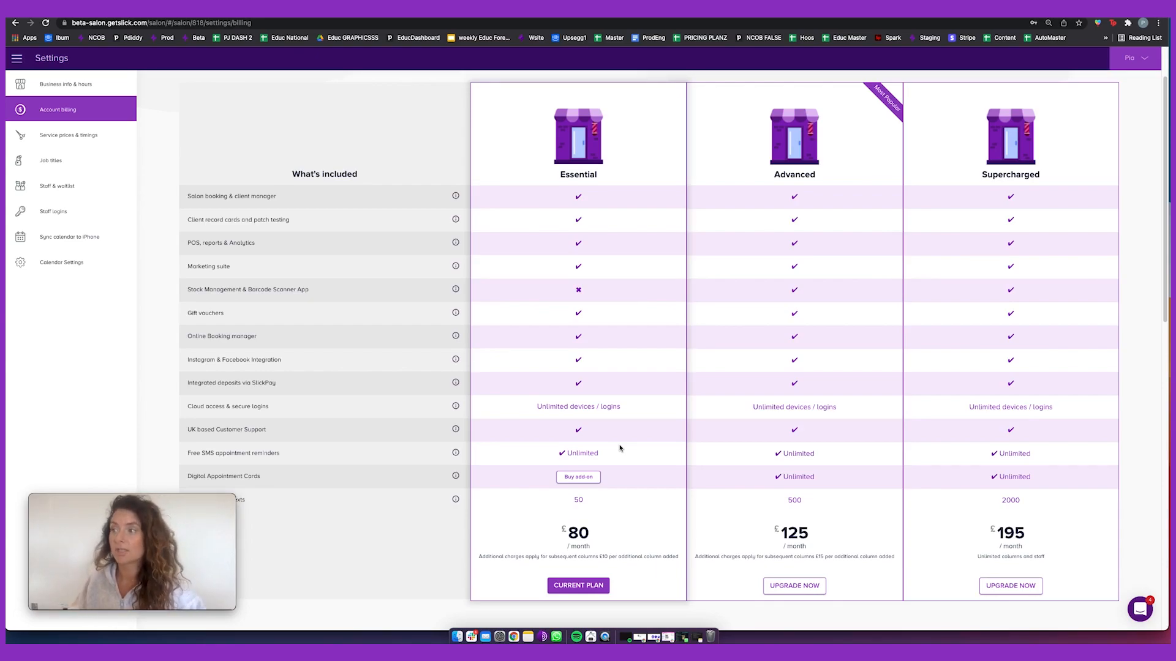
scroll(422, 419, down, 10)
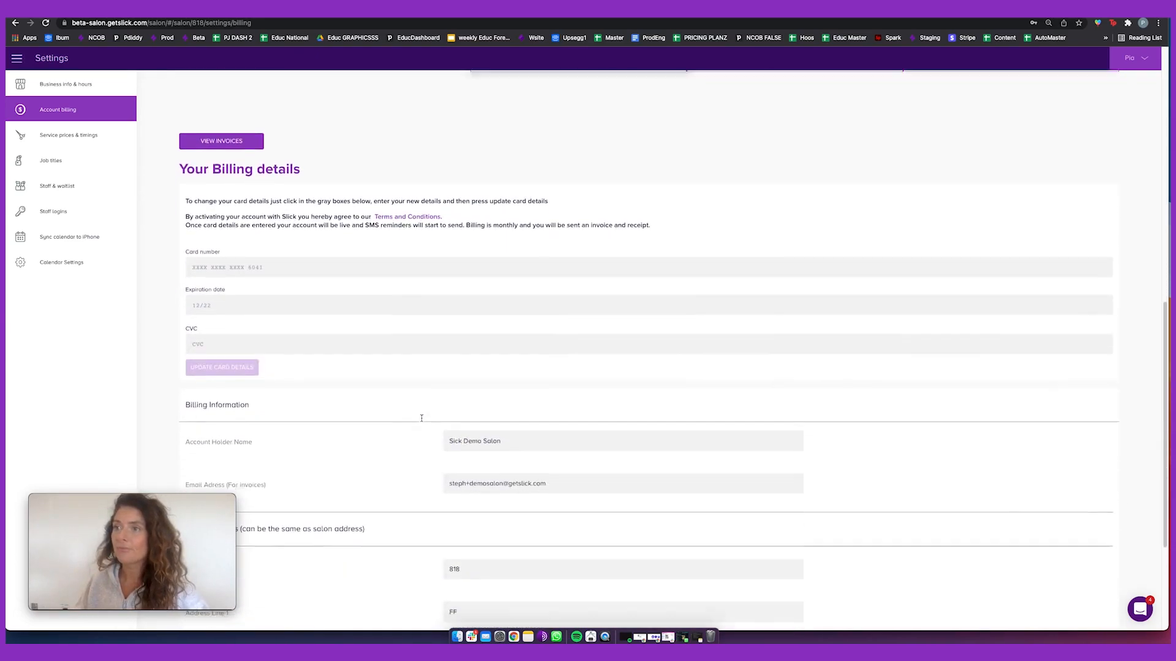
scroll(421, 418, down, 1)
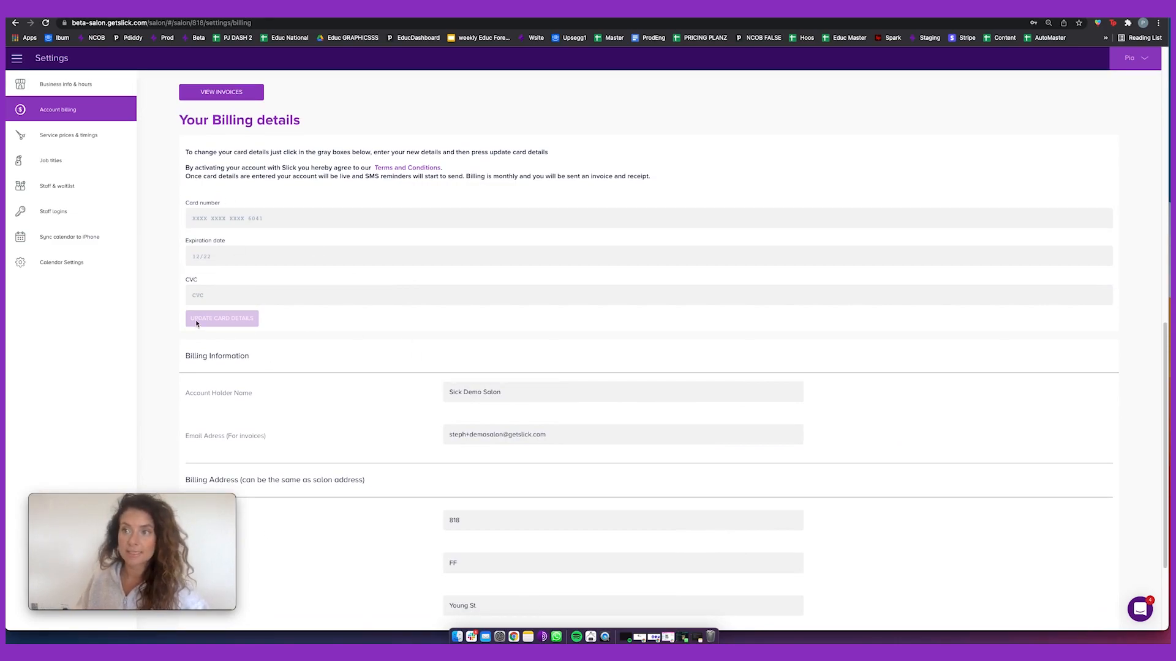
scroll(500, 477, down, 3)
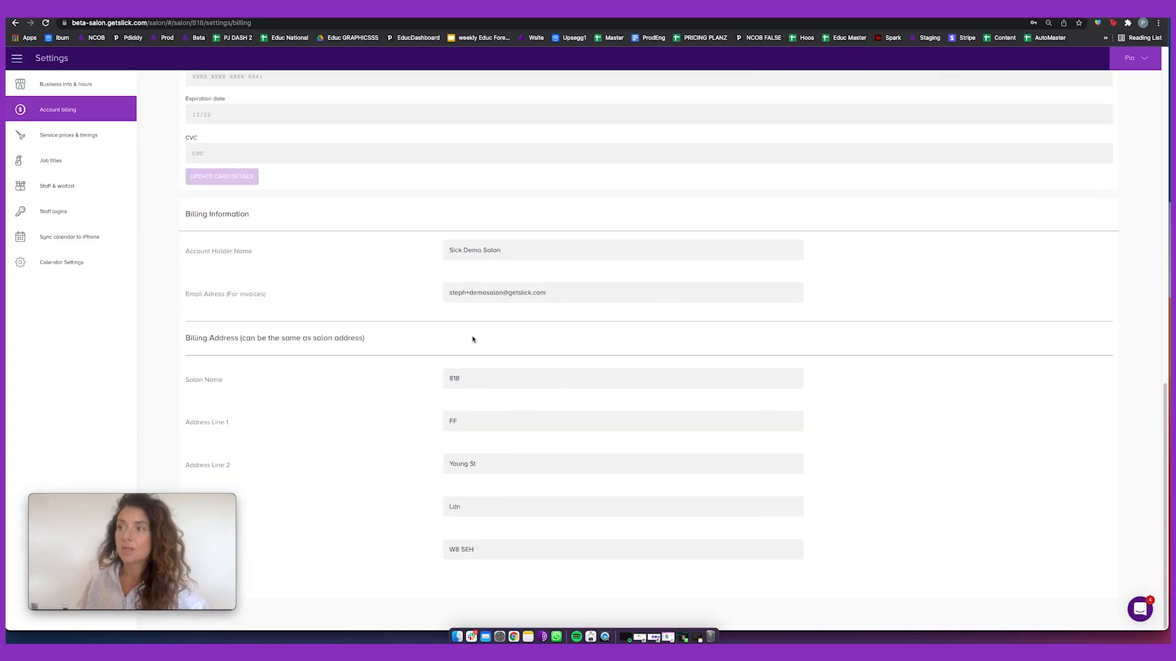
scroll(499, 483, up, 3)
scroll(499, 491, up, 3)
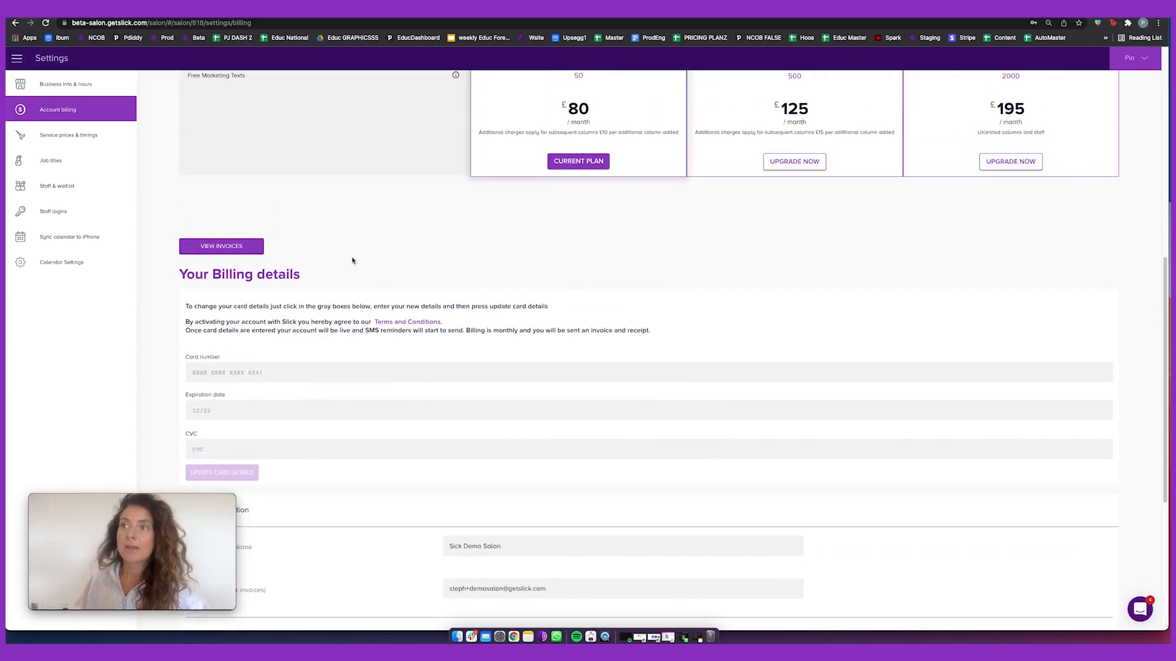
click(229, 247)
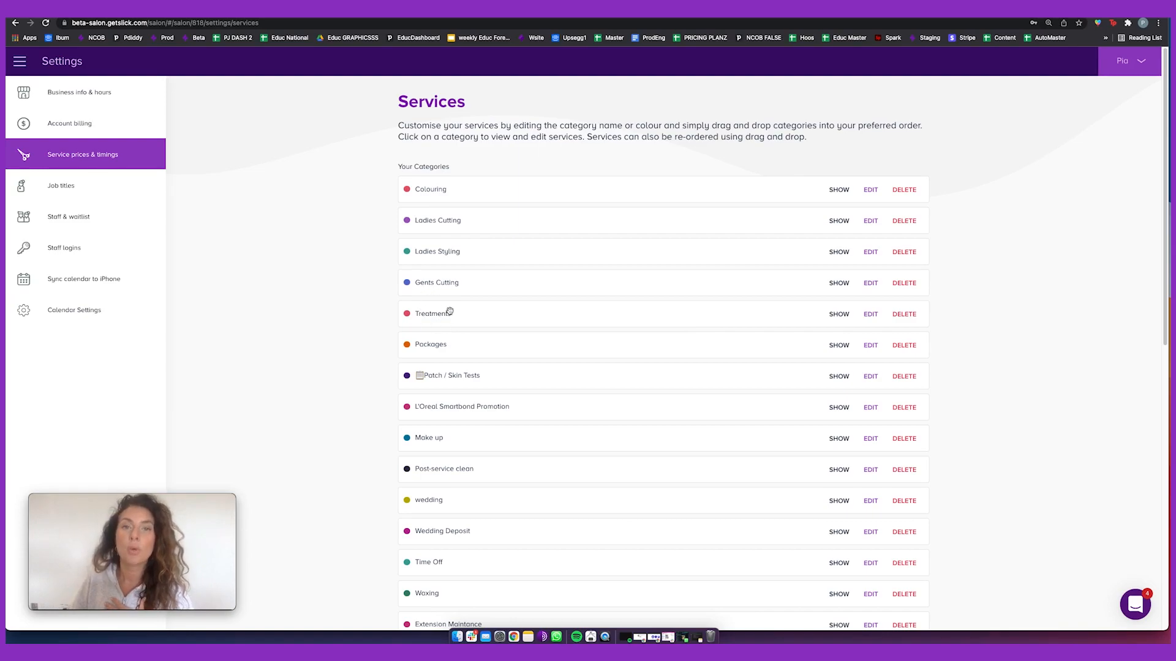
- Reorder the service categories so that Treatments sits directly above Gents Cutting
drag(451, 312, 451, 277)
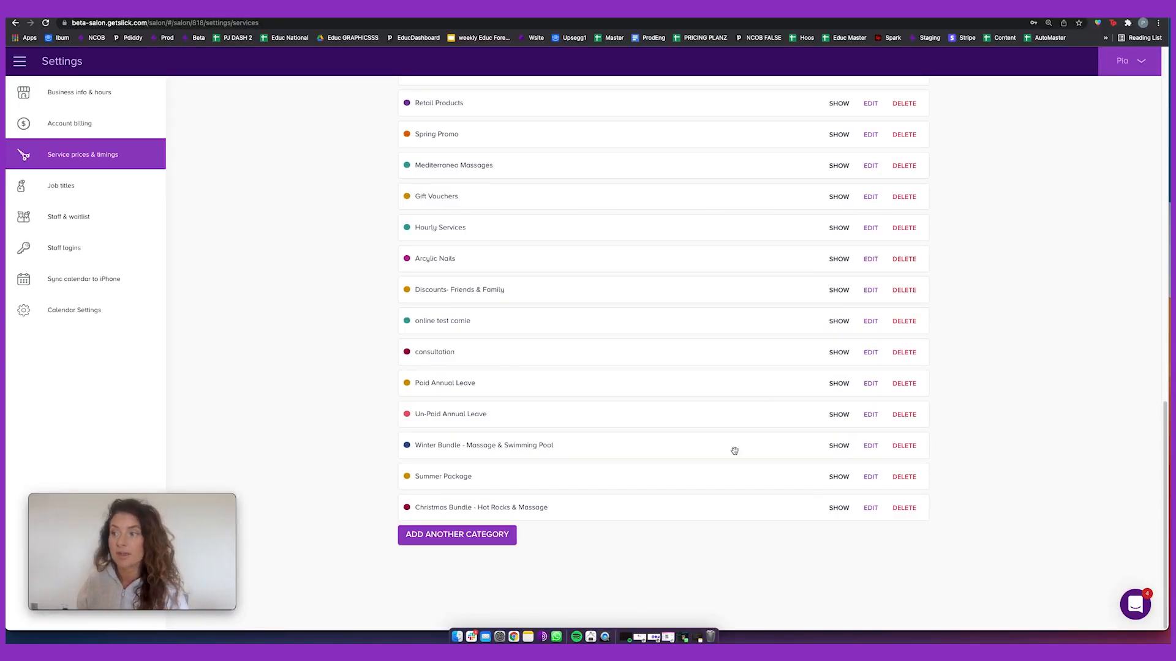
- Add a service category named "New Category" with a dark slate-blue colour
click(487, 533)
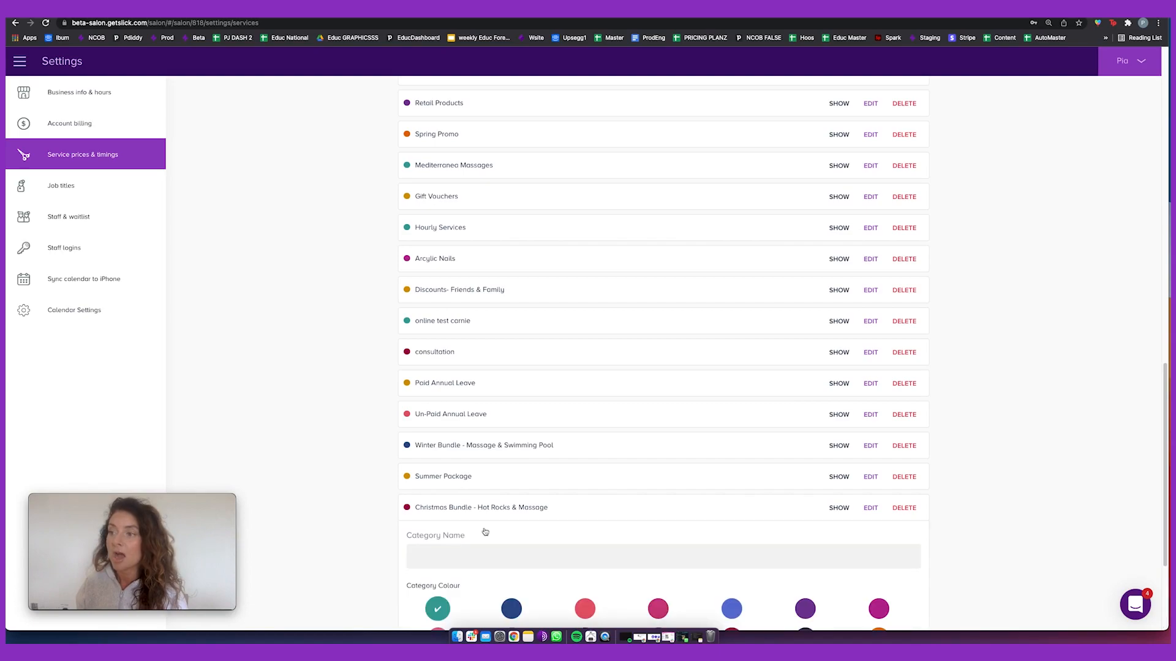
scroll(483, 530, down, 3)
click(468, 378)
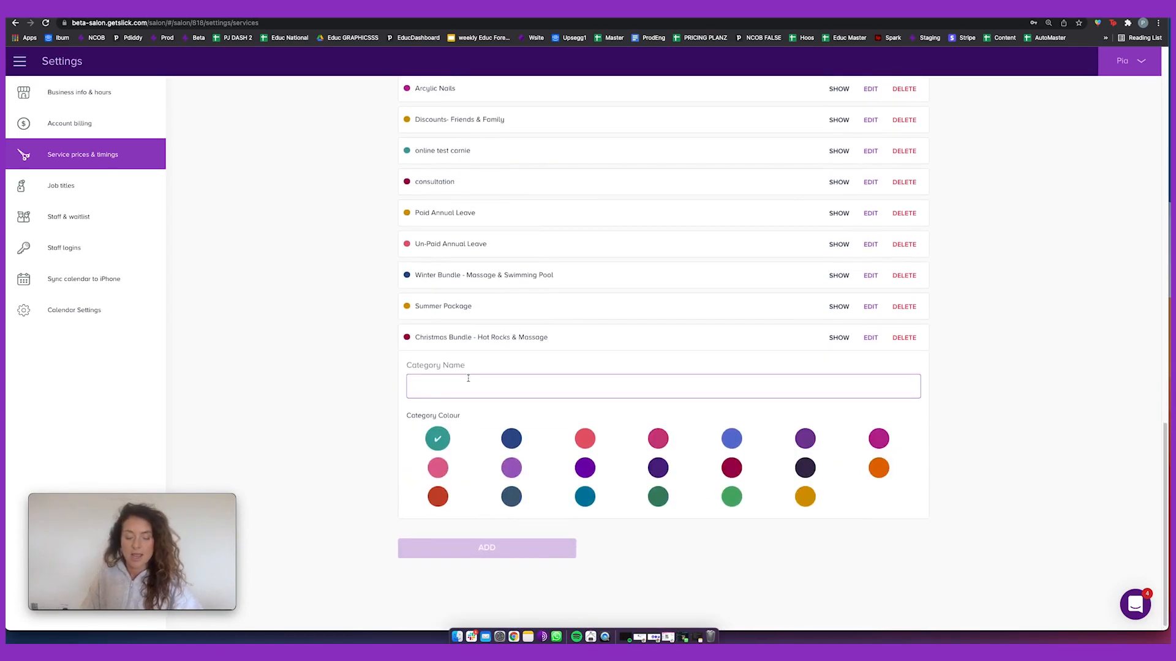
text(New Category)
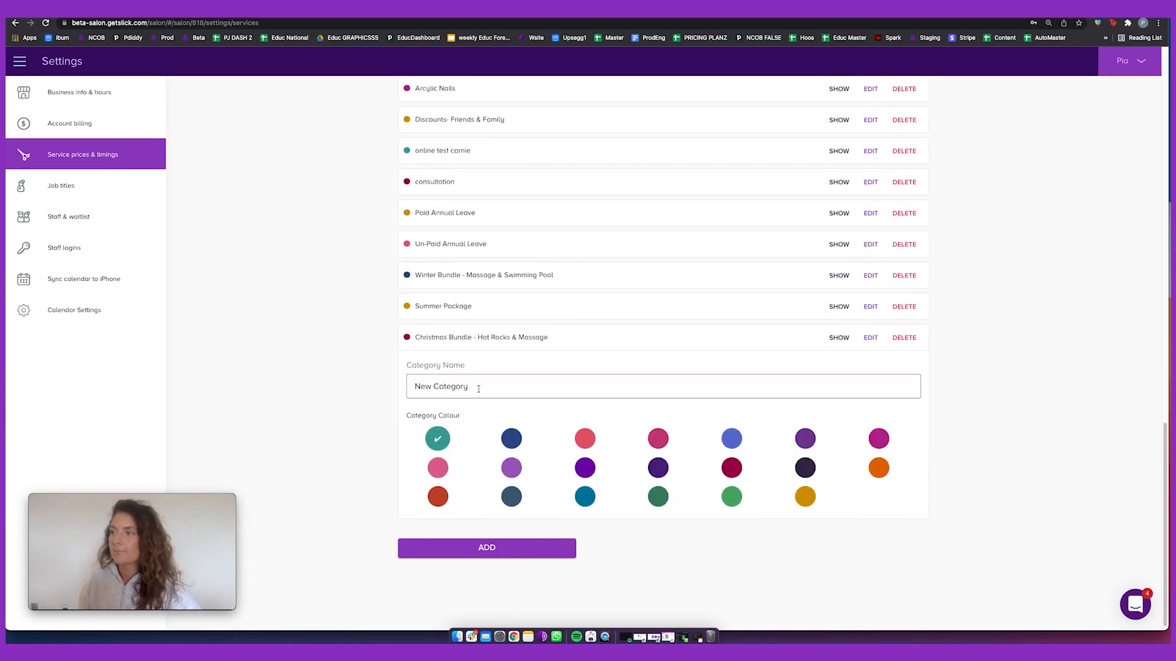
click(514, 497)
click(513, 545)
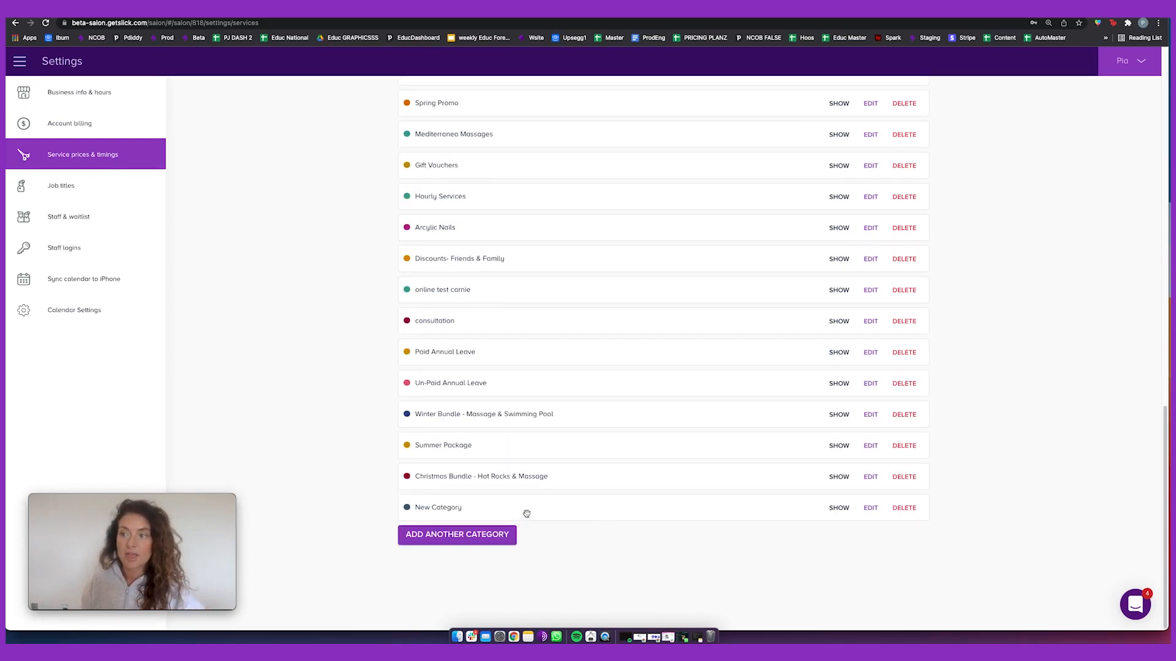
- Add a service named "SErvice" to New Category, offered by the Senior Stylist at a price of £10
click(535, 502)
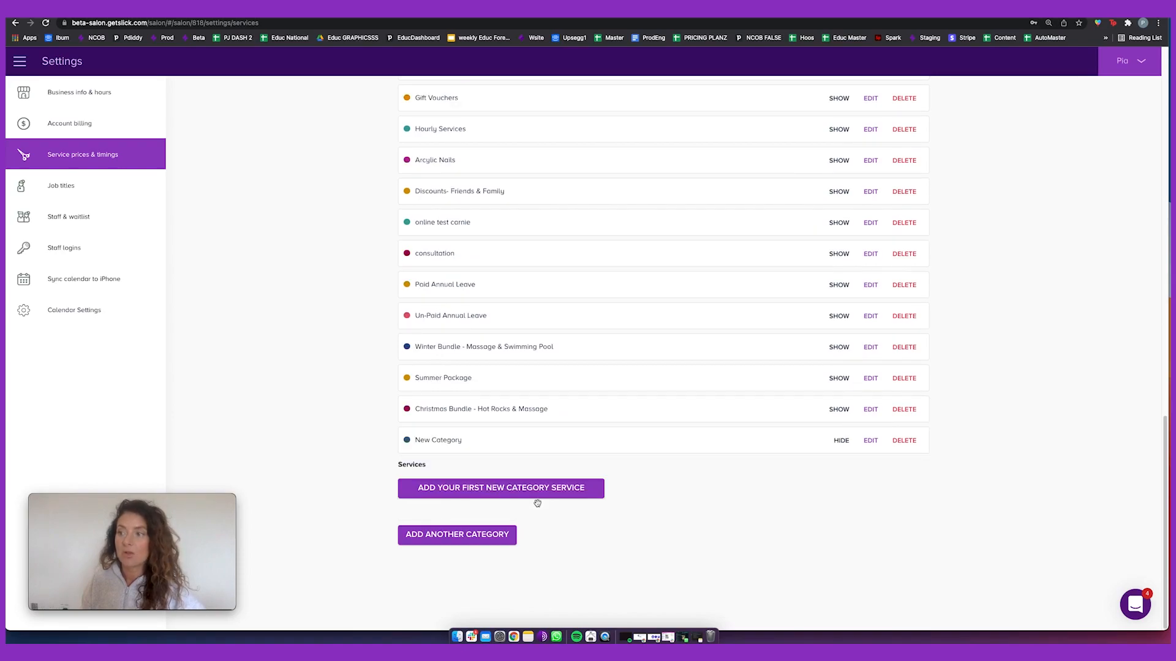
click(496, 488)
click(477, 556)
text(SErvice)
scroll(610, 551, down, 3)
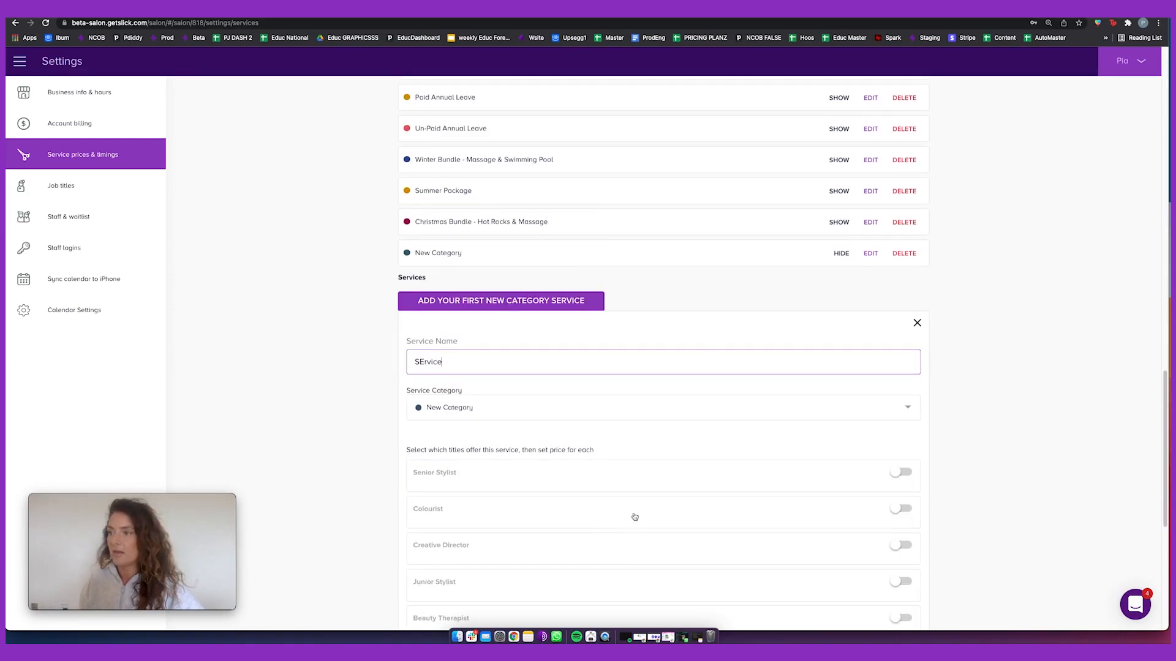
scroll(634, 517, down, 1)
click(909, 406)
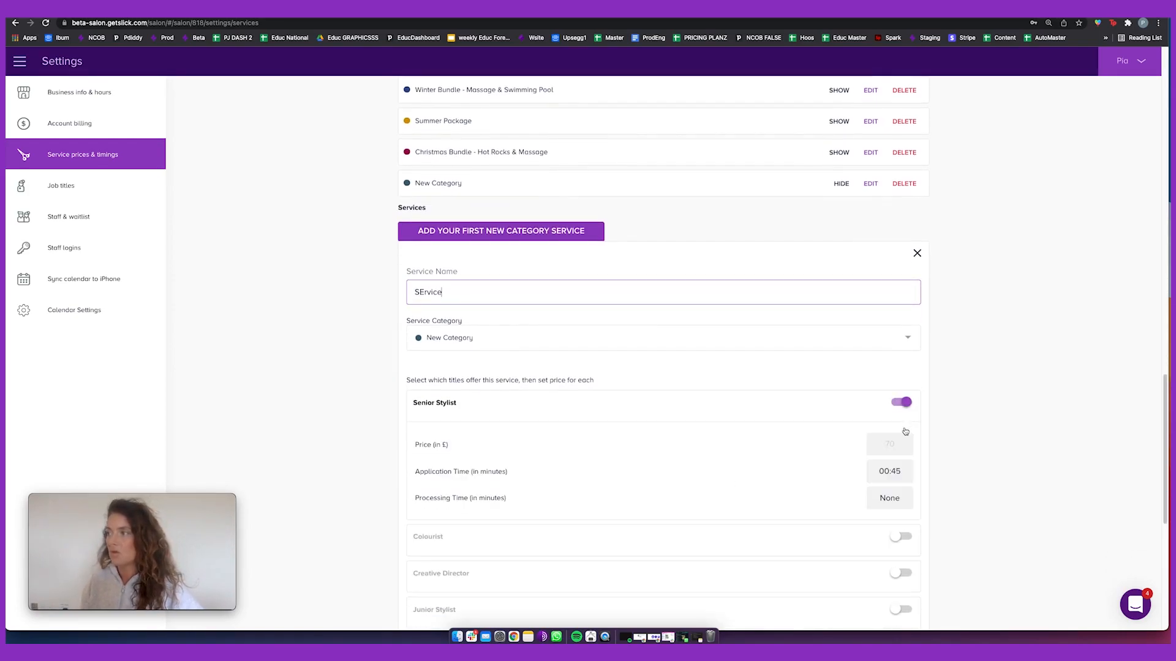
click(890, 445)
text(70)
scroll(743, 475, down, 5)
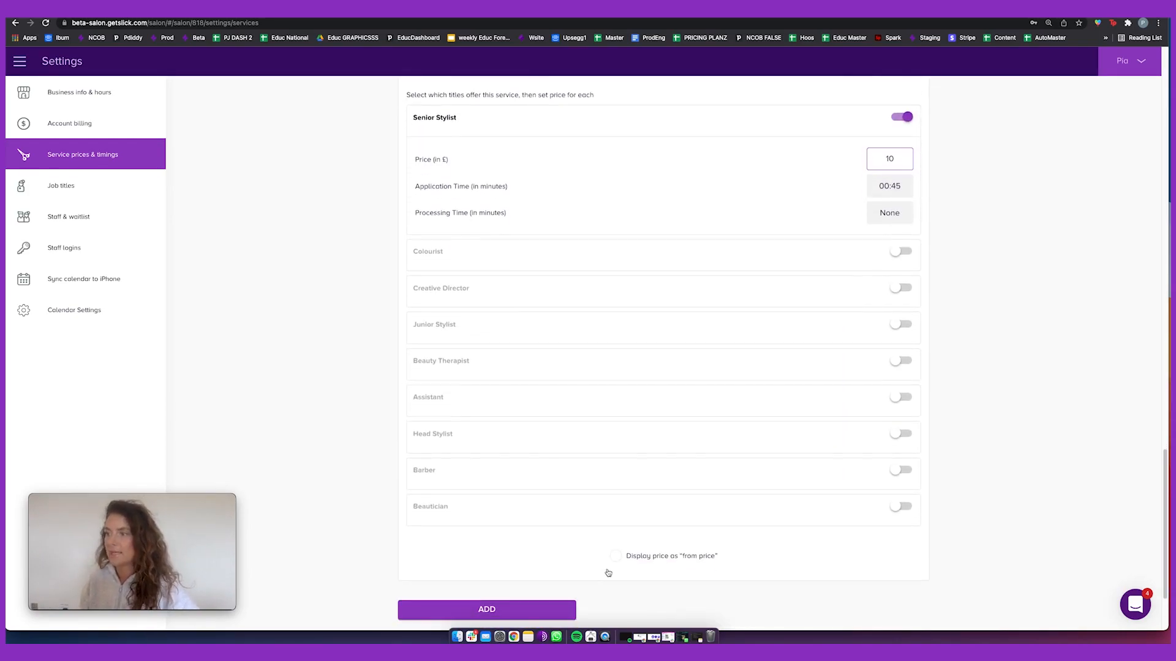
click(532, 606)
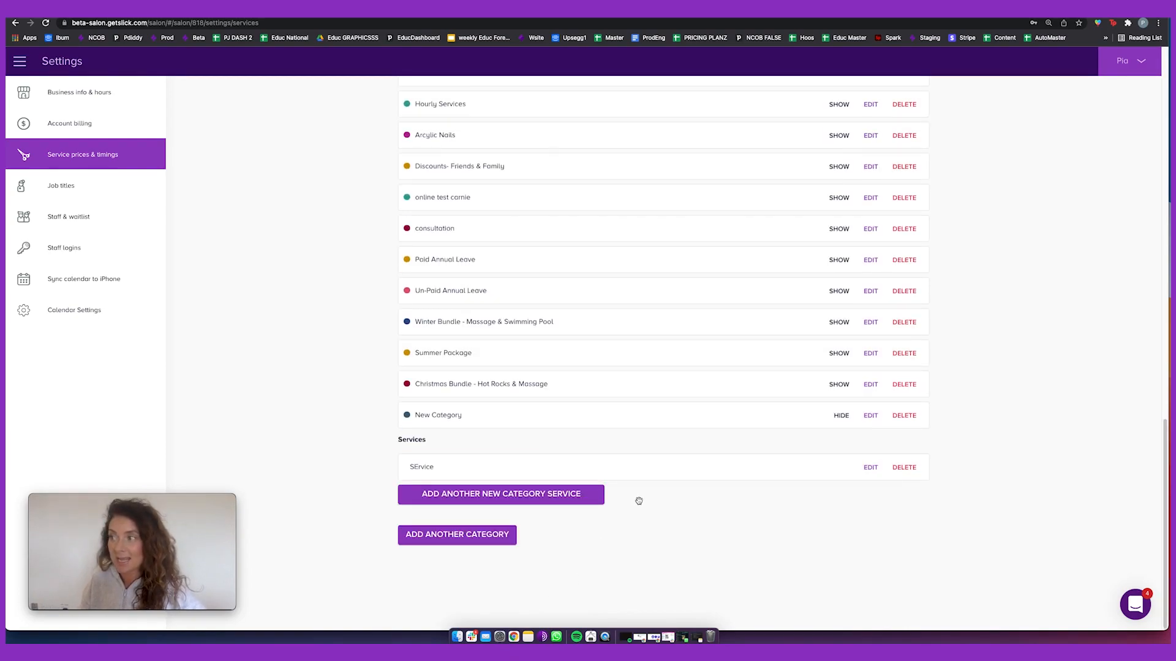
- Delete the "SErvice" service and its New Category from the service list
click(903, 468)
click(769, 365)
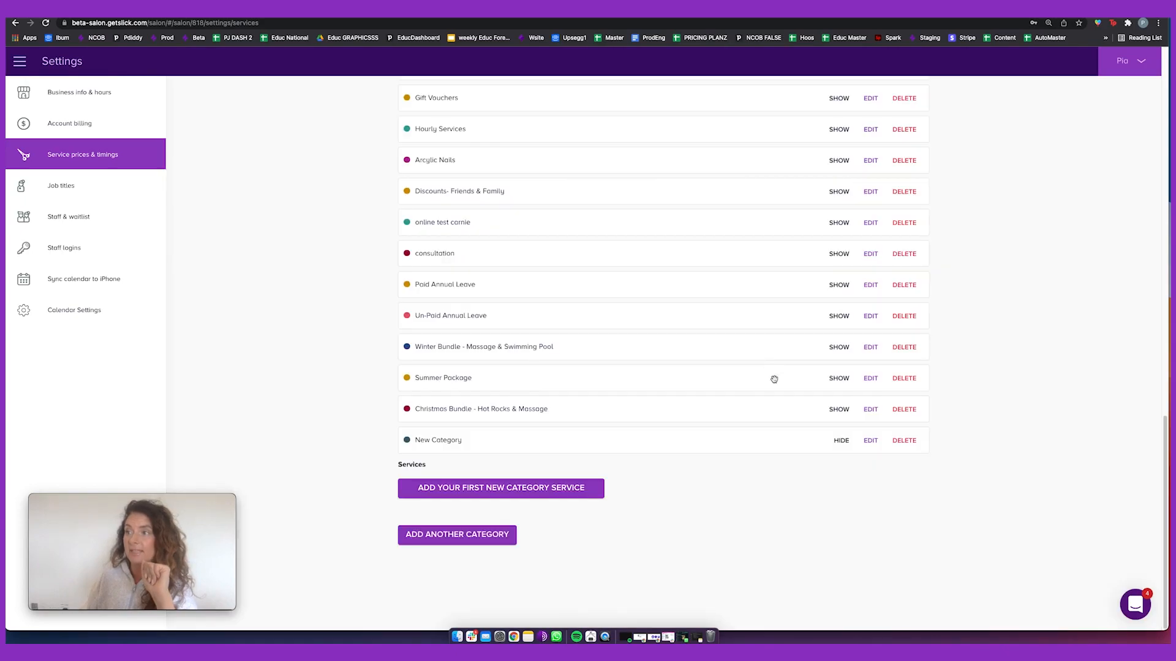
click(901, 442)
click(762, 366)
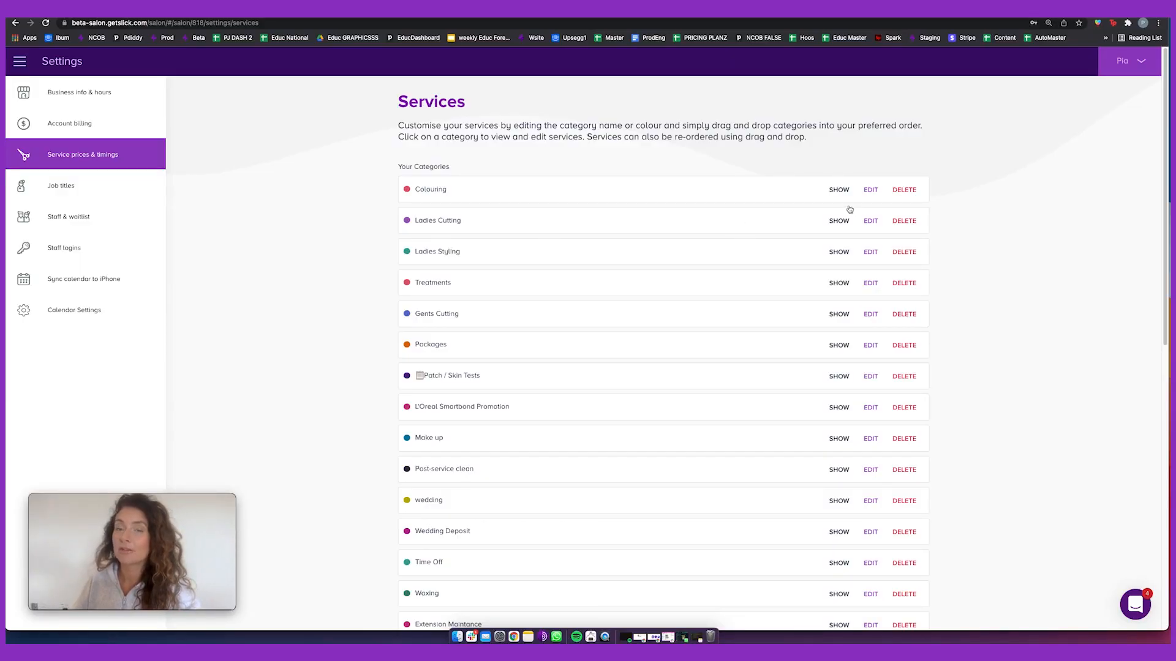
- Rename the Colouring category as "Colours", change its colour to magenta, and save it
click(874, 188)
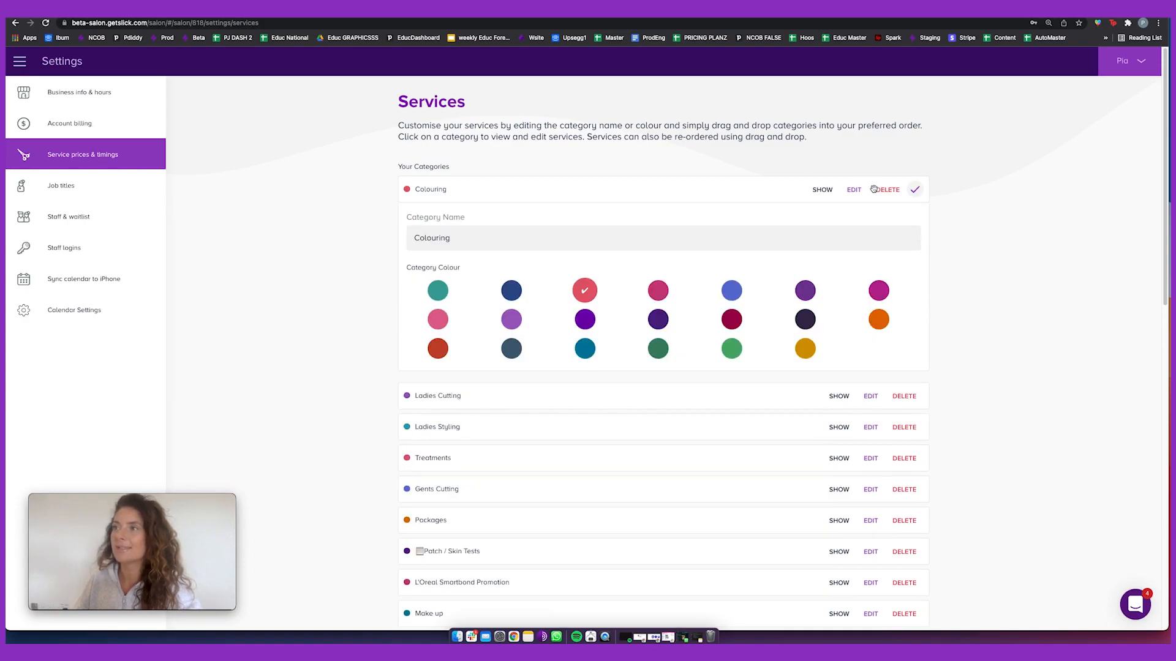
click(479, 238)
key(BackSpace)
key(BackSpace)
text(s)
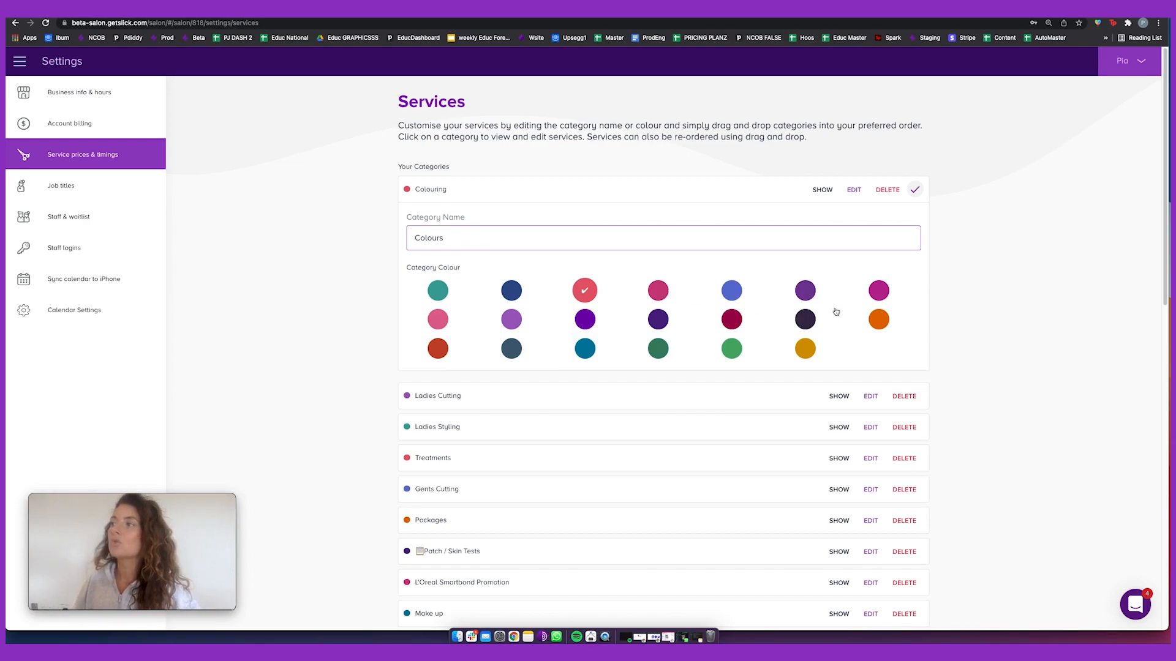
click(879, 290)
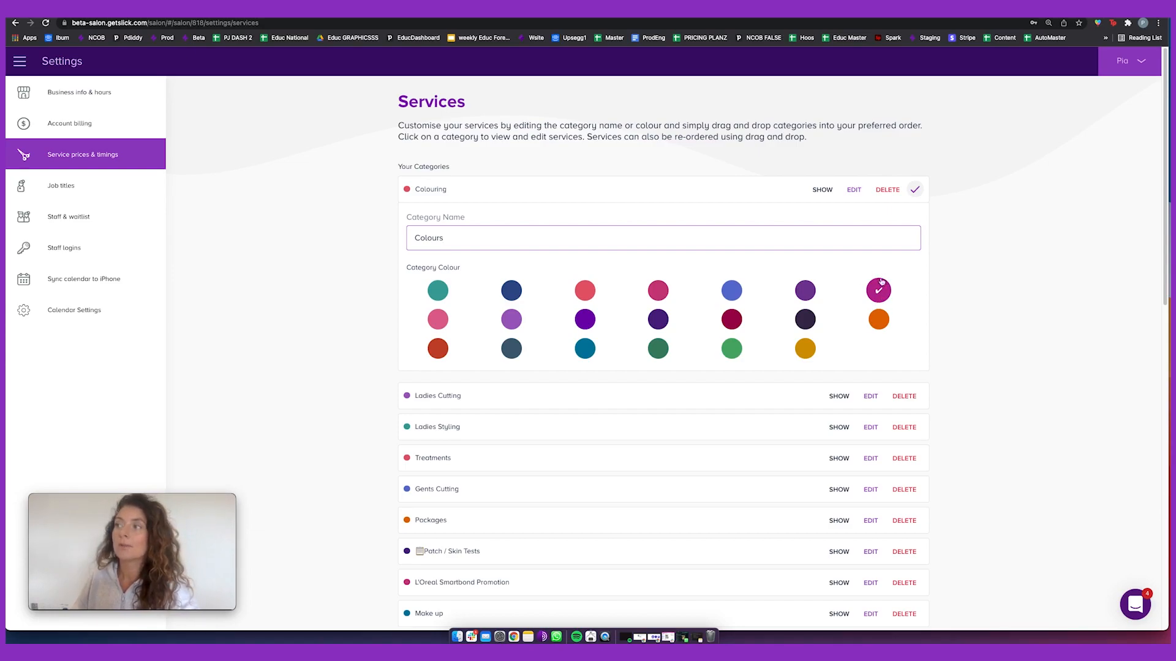
click(915, 189)
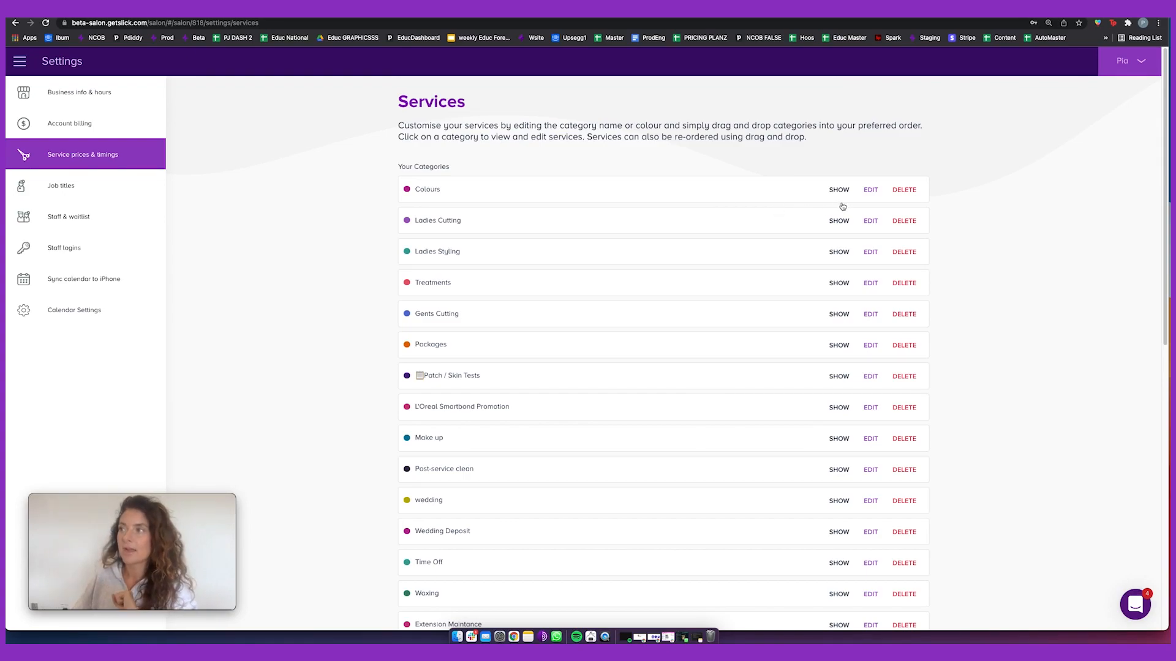
- Show the services in the Colours category and move Balayage above Regrowth
click(668, 188)
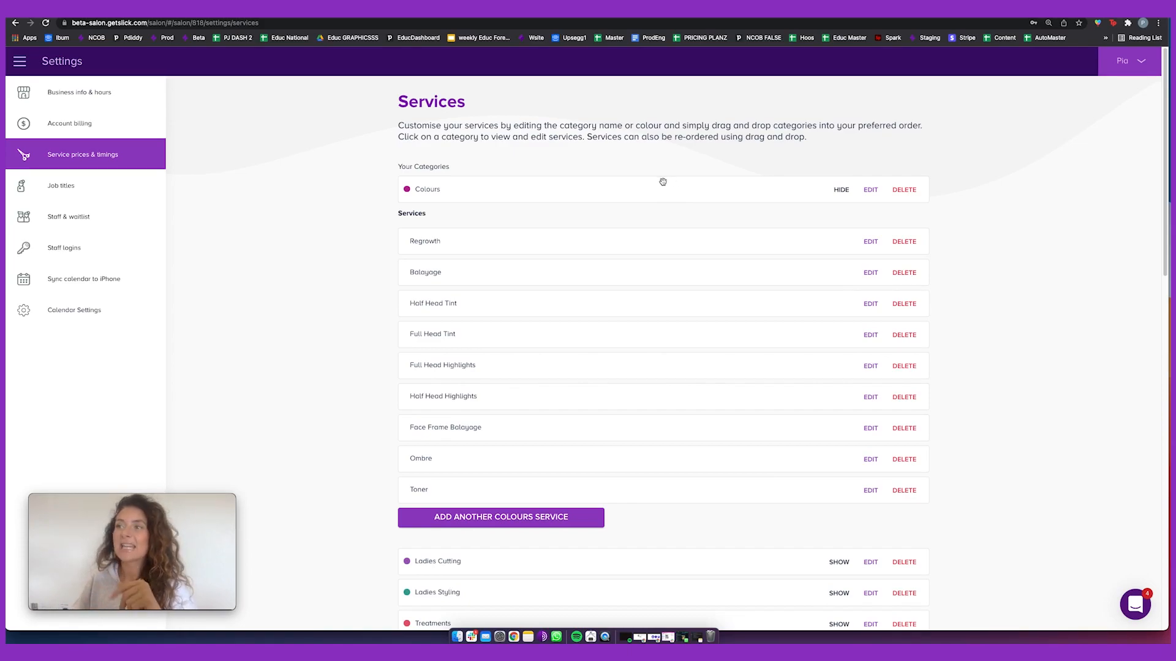
click(578, 273)
drag(577, 273, 580, 226)
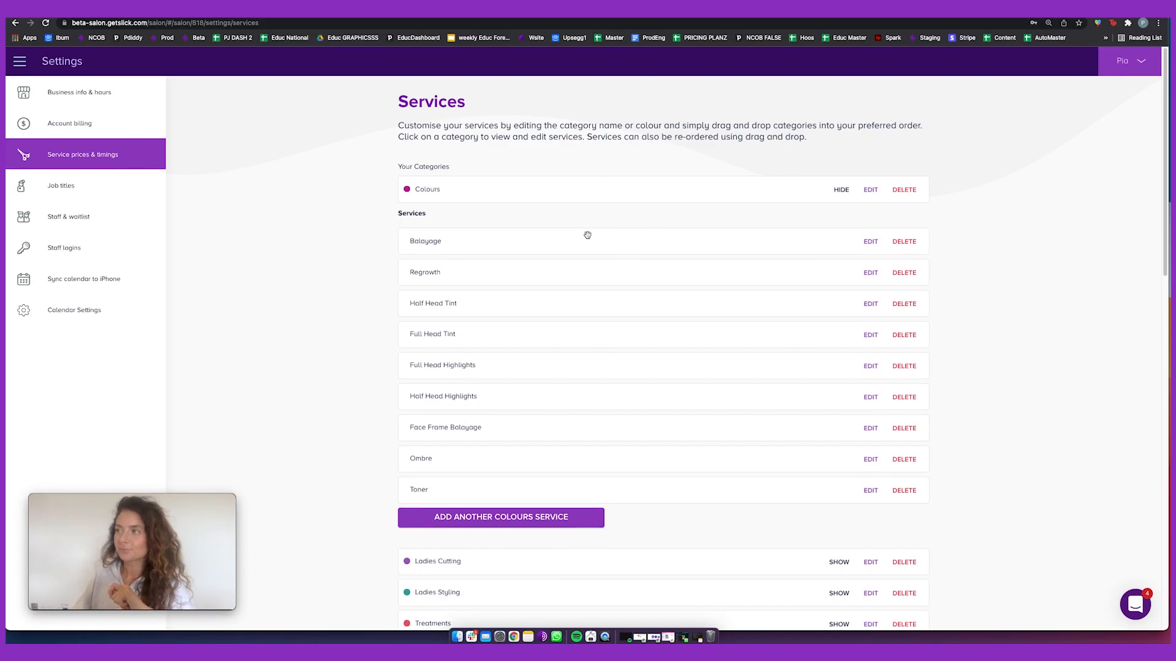
- Open the Balayage service and review the price, application time and processing time for each job title
click(609, 235)
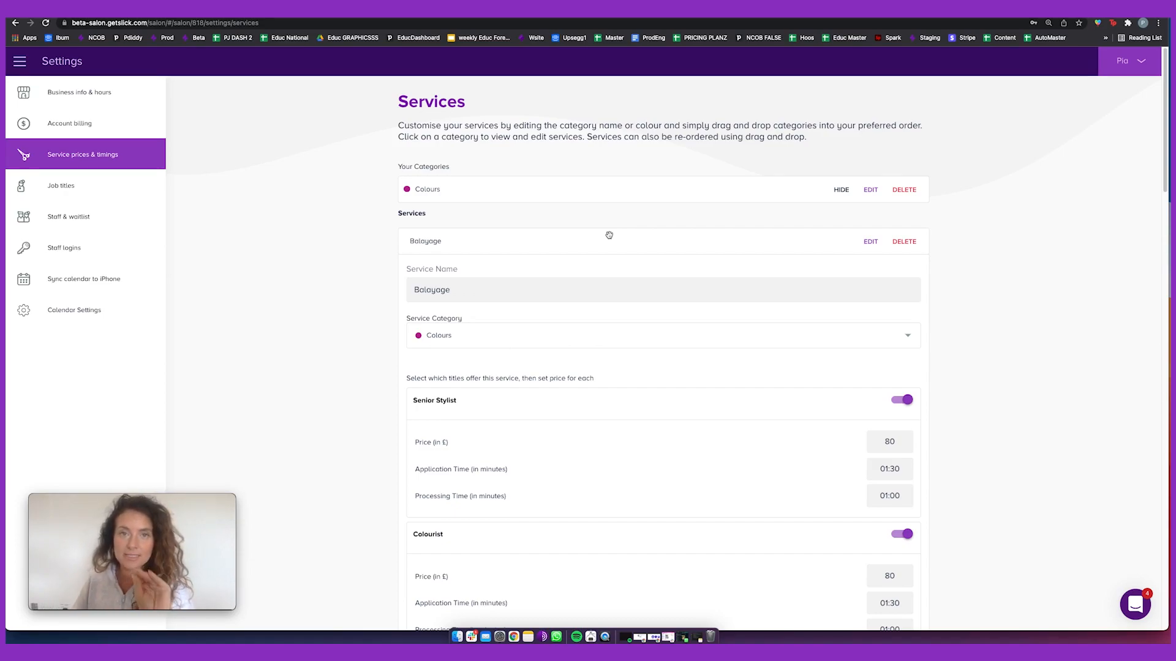
scroll(609, 235, down, 3)
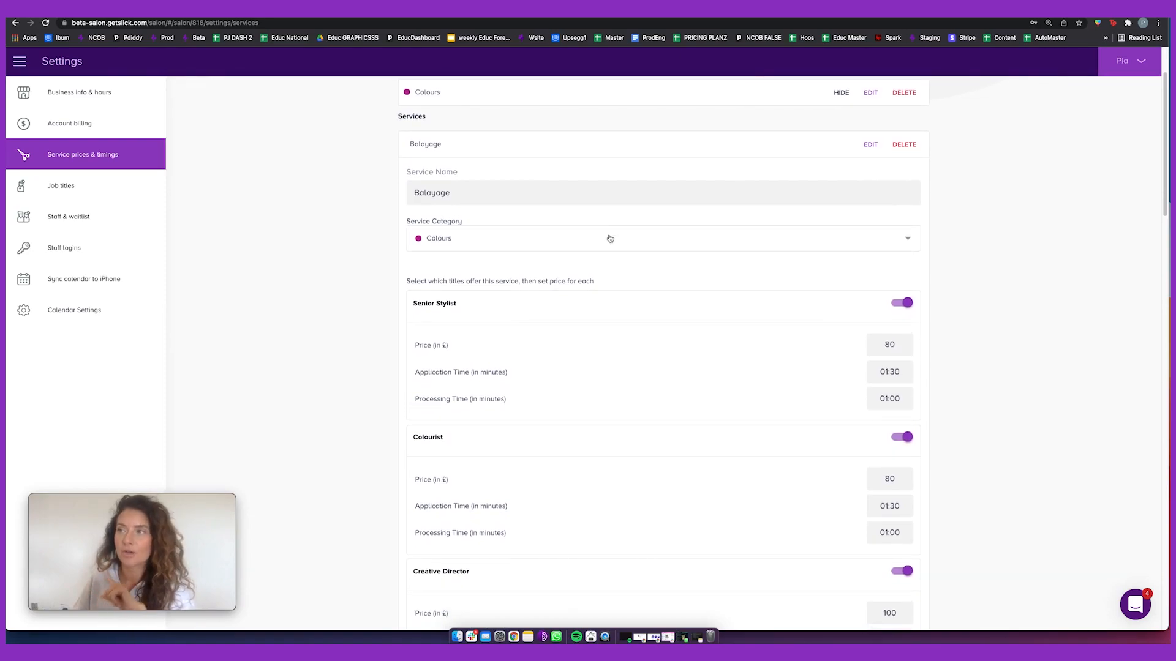
scroll(615, 248, down, 5)
scroll(618, 259, down, 1)
scroll(620, 260, up, 1)
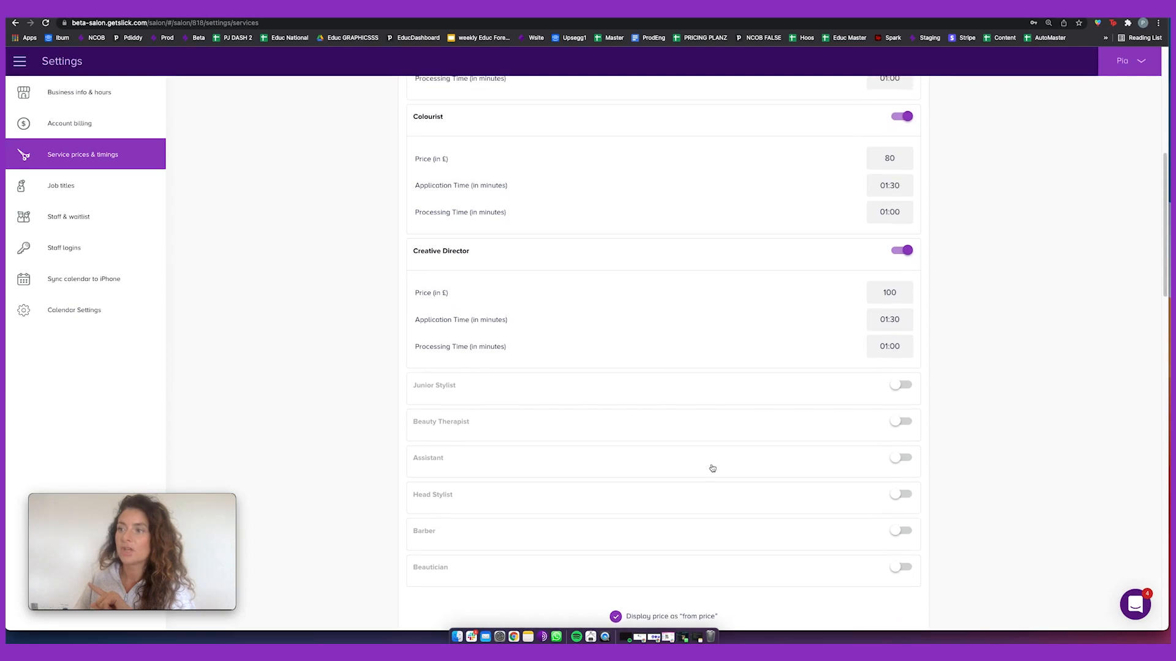
- Offer Balayage for the Head Stylist at £100, with a 01:30 application time and a 00:45 processing time
click(904, 495)
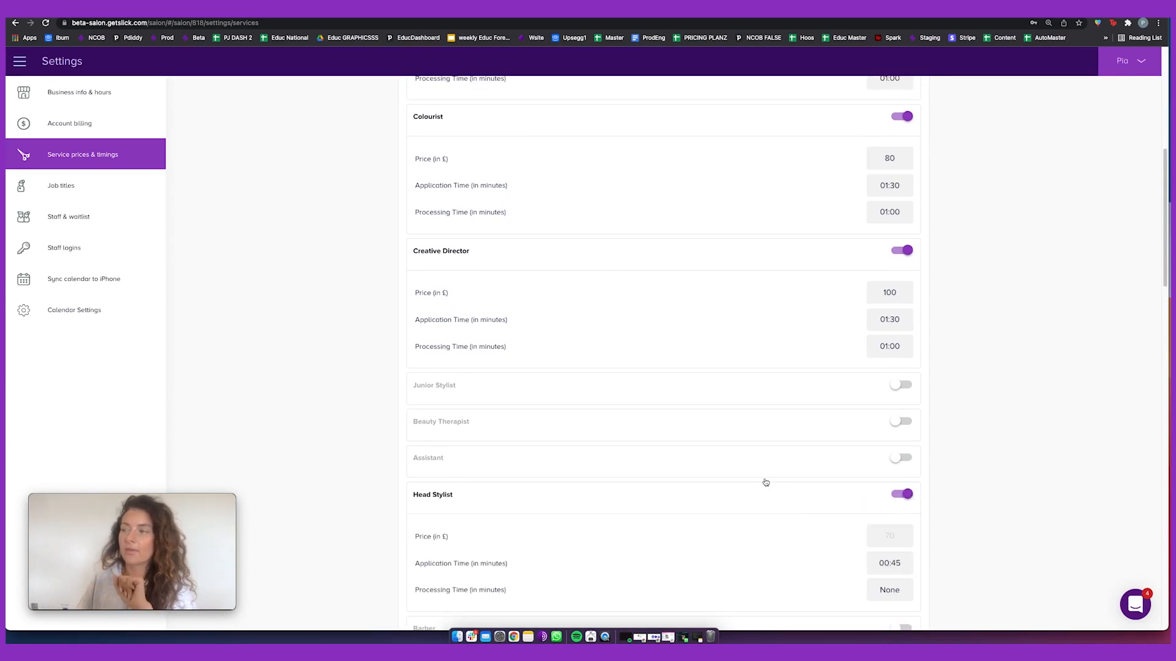
scroll(765, 480, down, 2)
click(888, 478)
text(100)
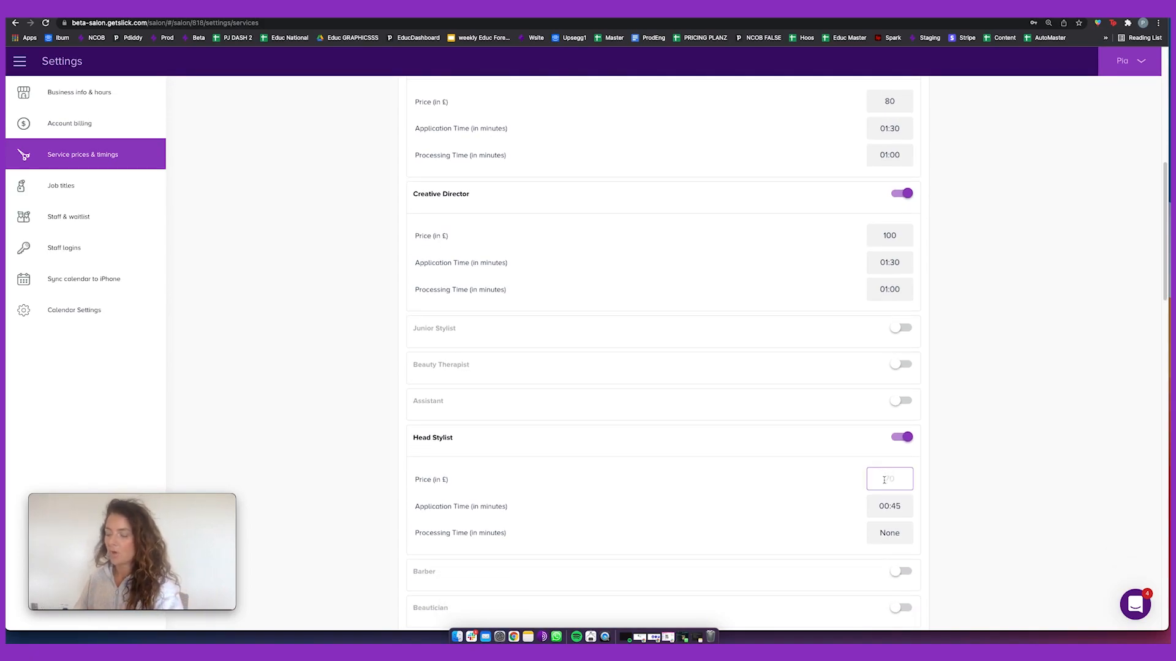
click(882, 509)
click(642, 381)
click(899, 532)
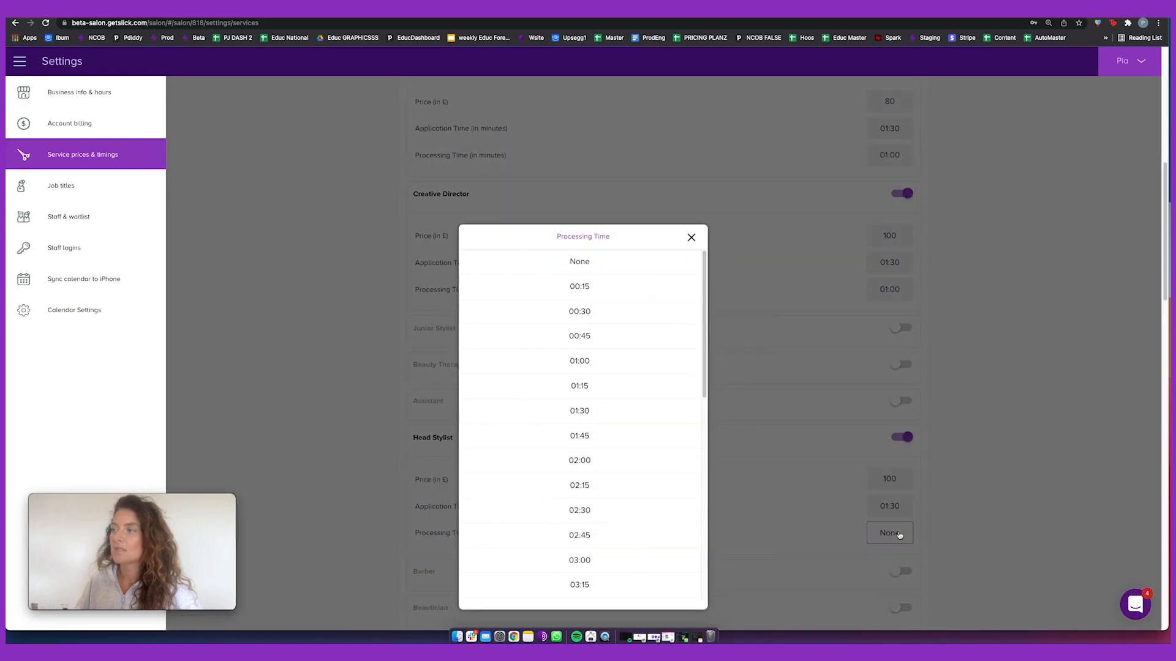
click(601, 337)
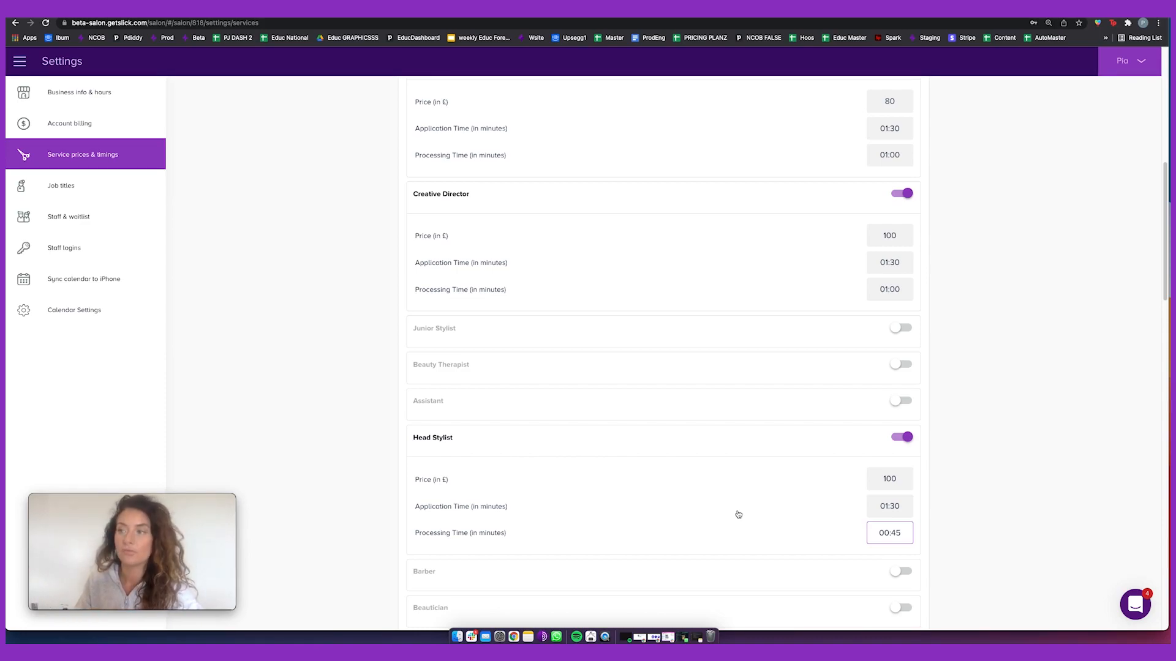
scroll(738, 514, down, 3)
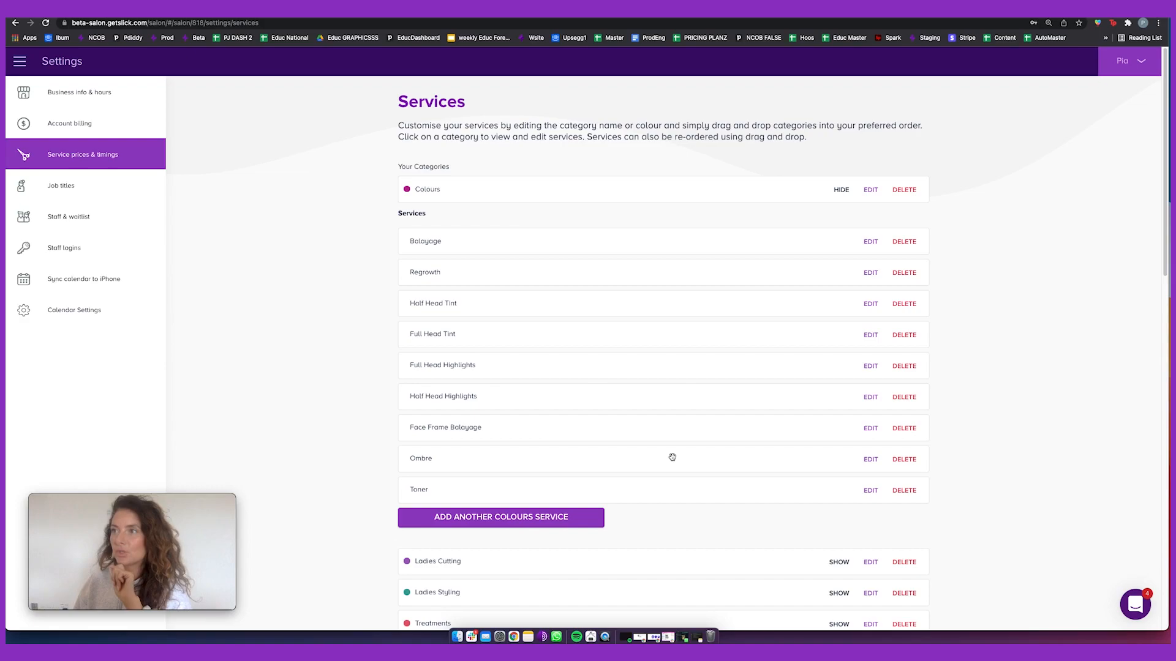
- Start another service in the Colours category and name it "New service"
click(569, 519)
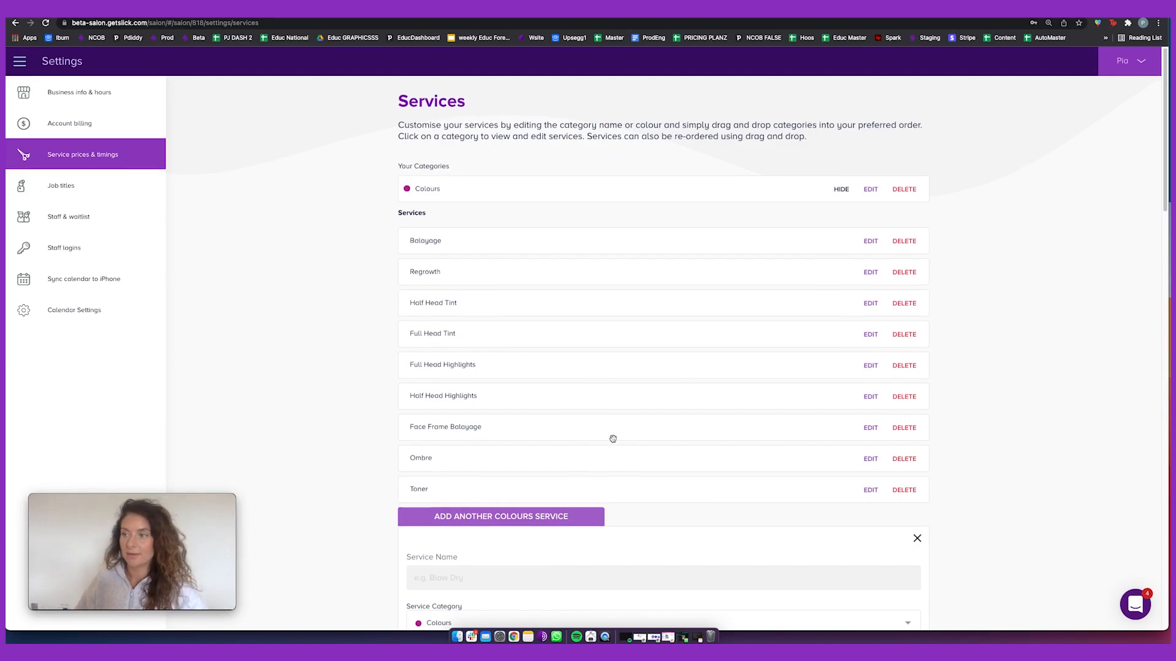
scroll(613, 439, down, 5)
click(577, 413)
text(New sercixes)
key(BackSpace)
key(BackSpace)
key(BackSpace)
text(vice)
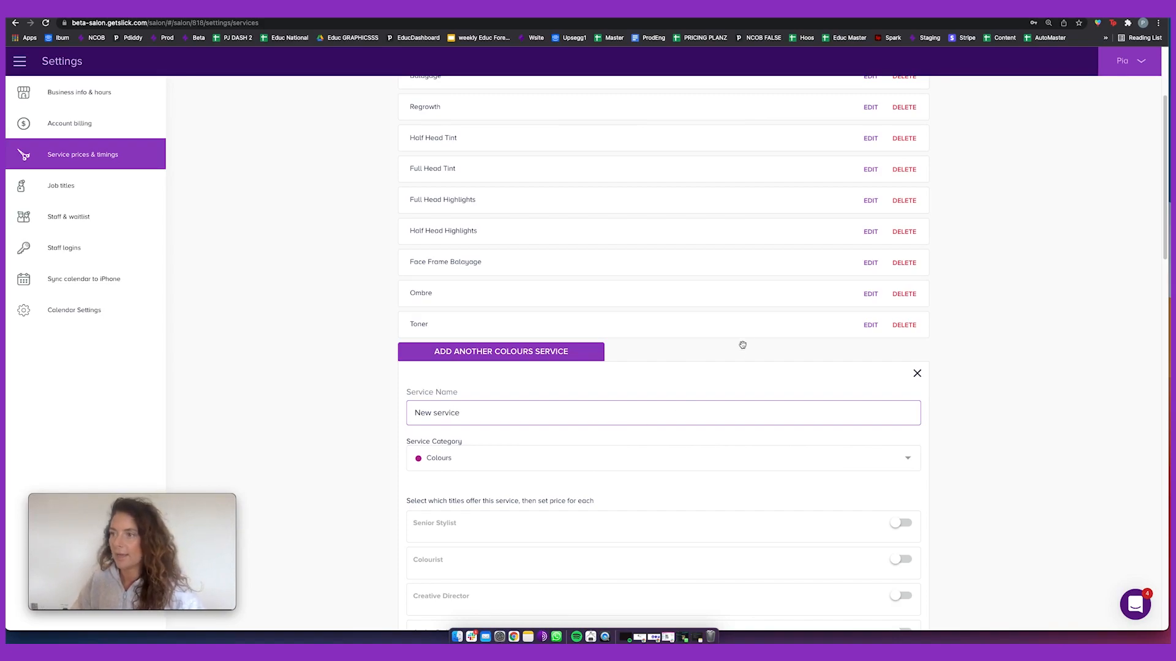
- Enable the new service for the Senior Stylist with a price of £50 and a processing time of 00:45
scroll(748, 333, down, 6)
scroll(790, 313, down, 2)
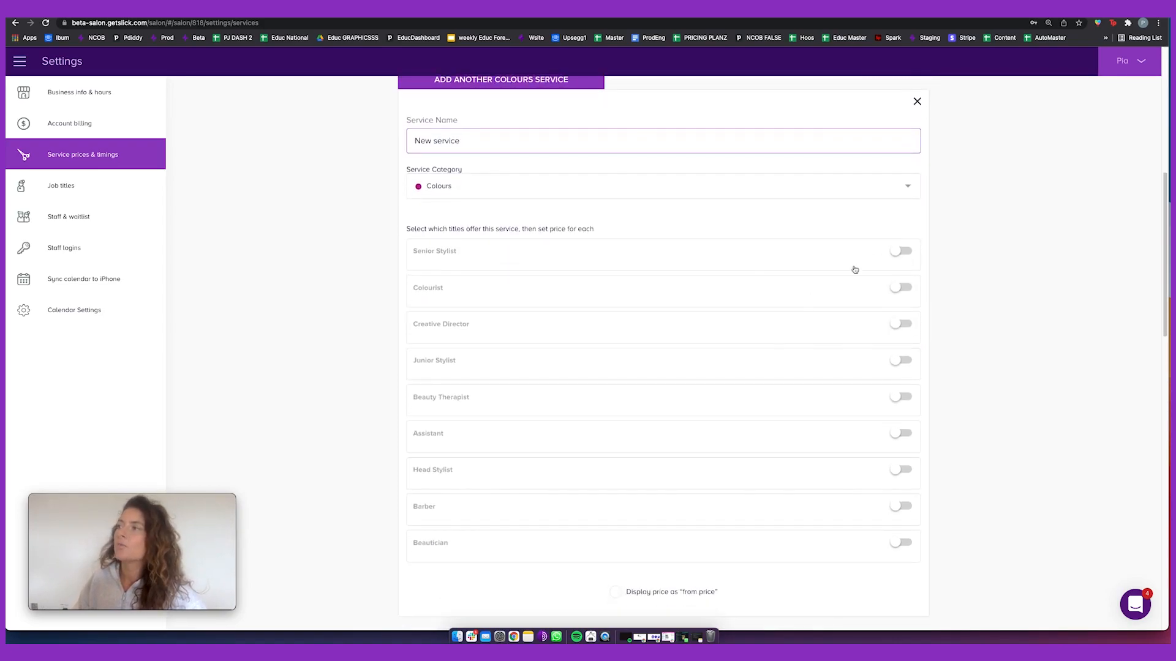
click(902, 251)
click(893, 300)
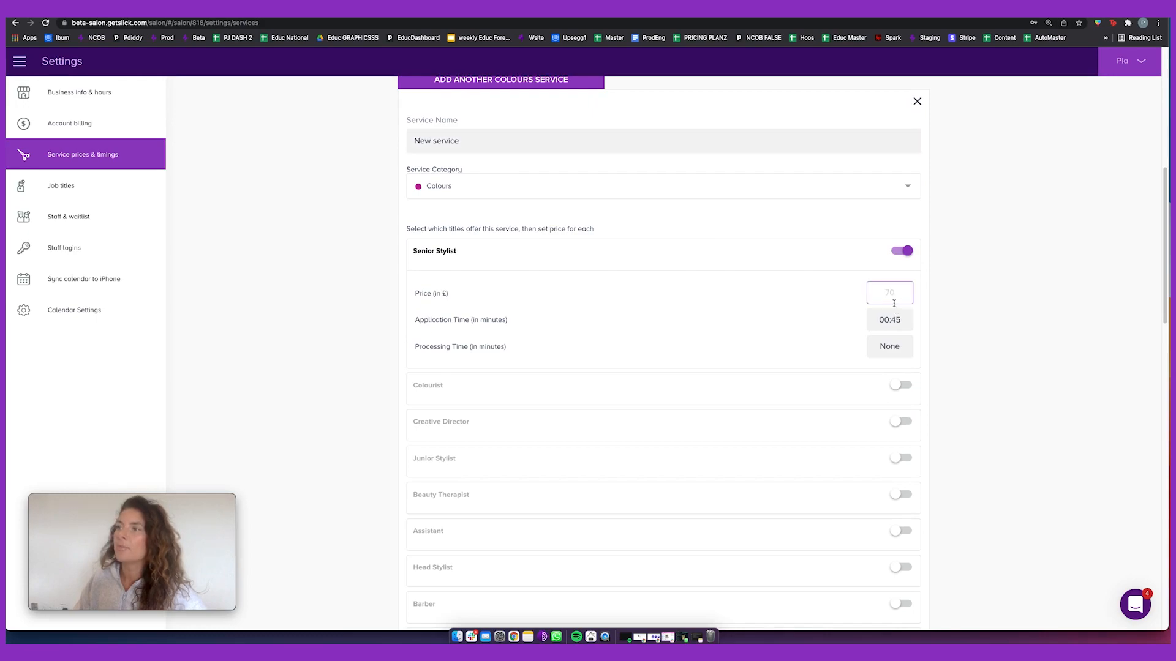
text(50)
click(890, 348)
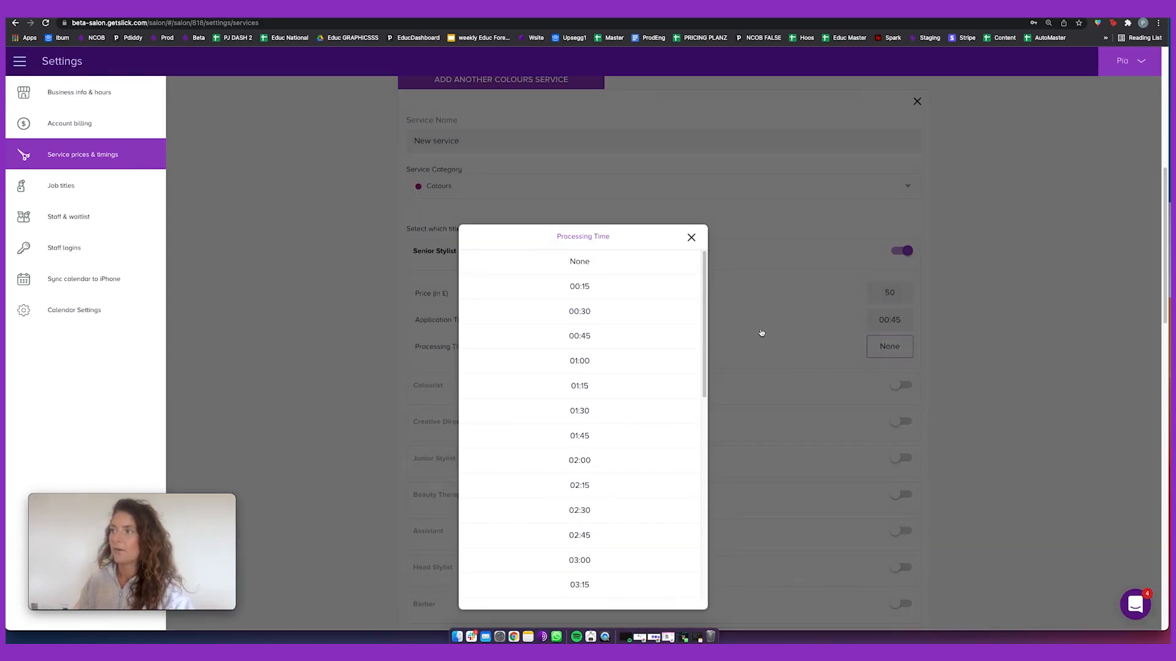
click(612, 334)
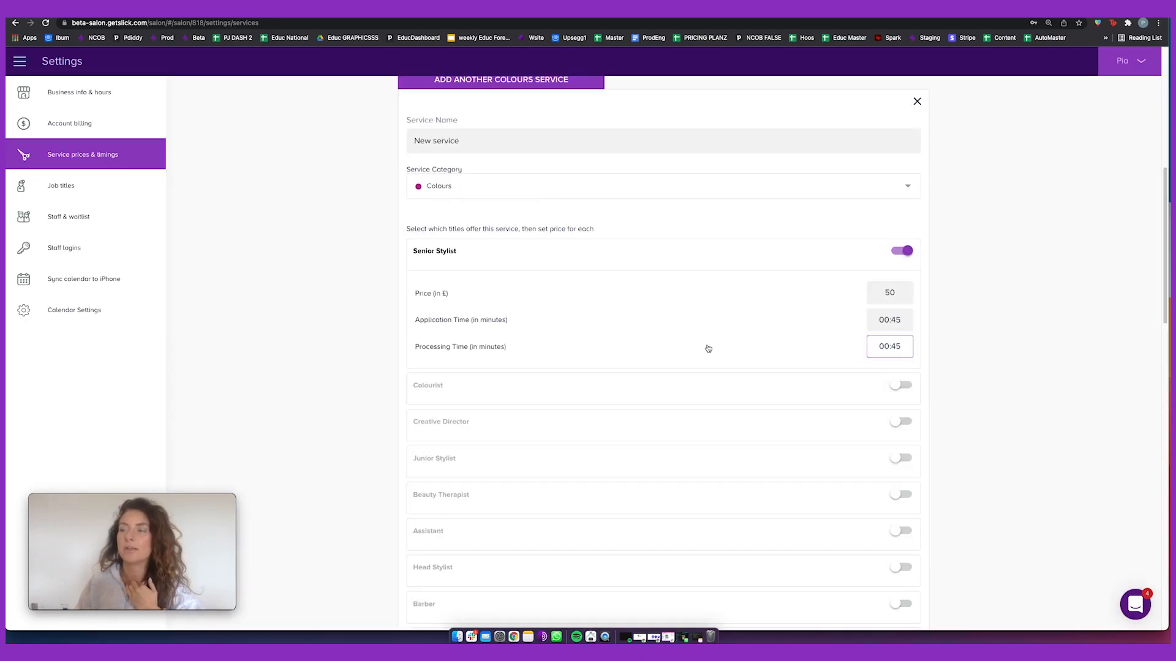
- Display the new service's price as a "from price" and add the service to the Colours category
scroll(706, 337, down, 3)
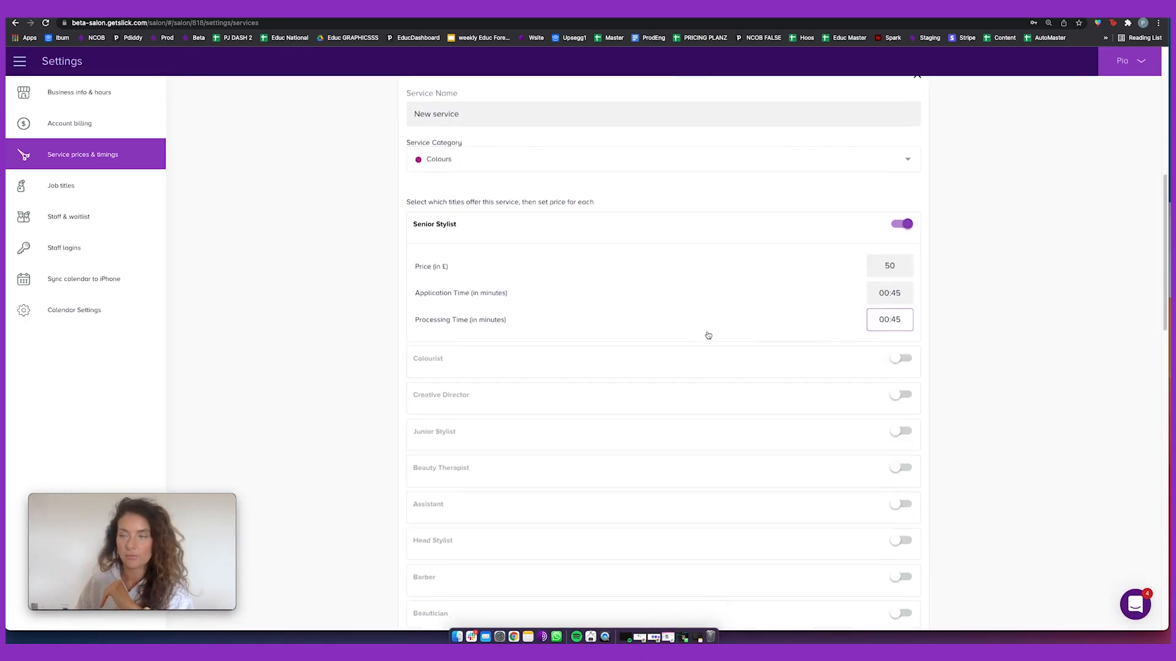
click(615, 503)
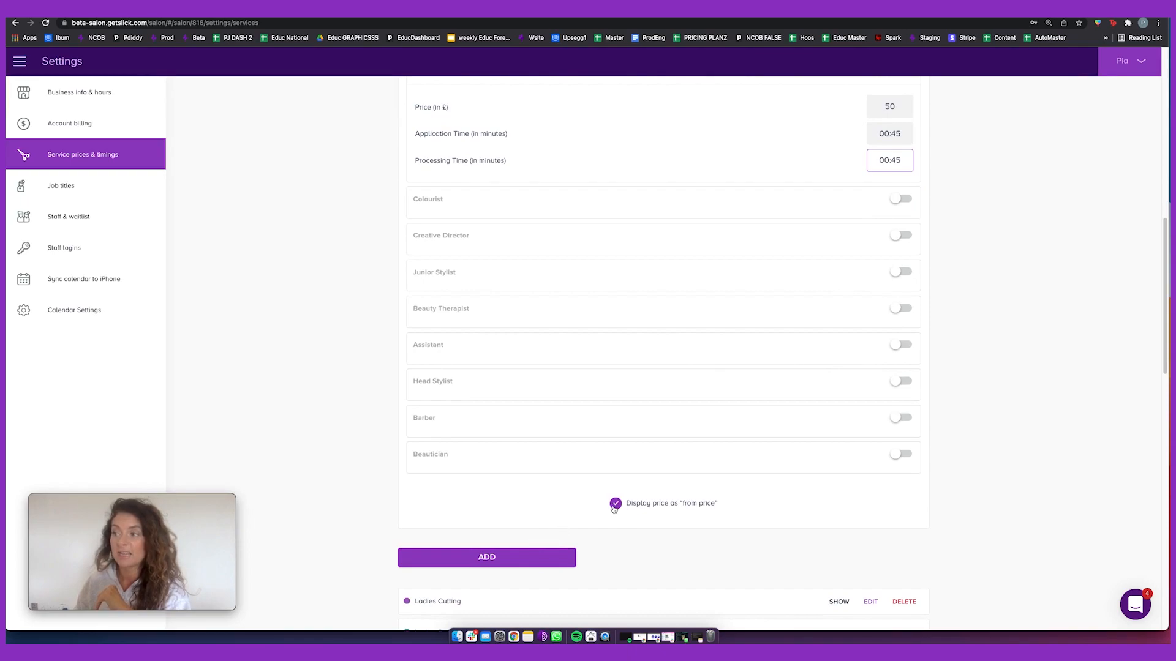
click(498, 563)
scroll(577, 488, up, 7)
scroll(578, 488, up, 3)
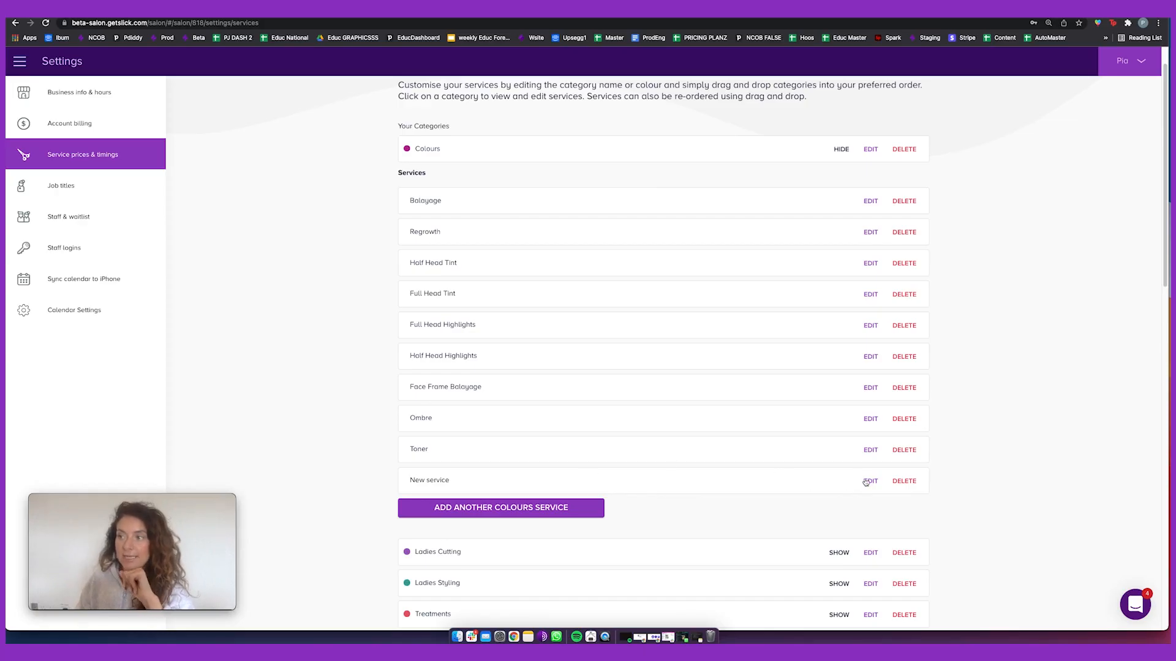
- Delete "New service" from the Colours category
click(910, 482)
click(769, 367)
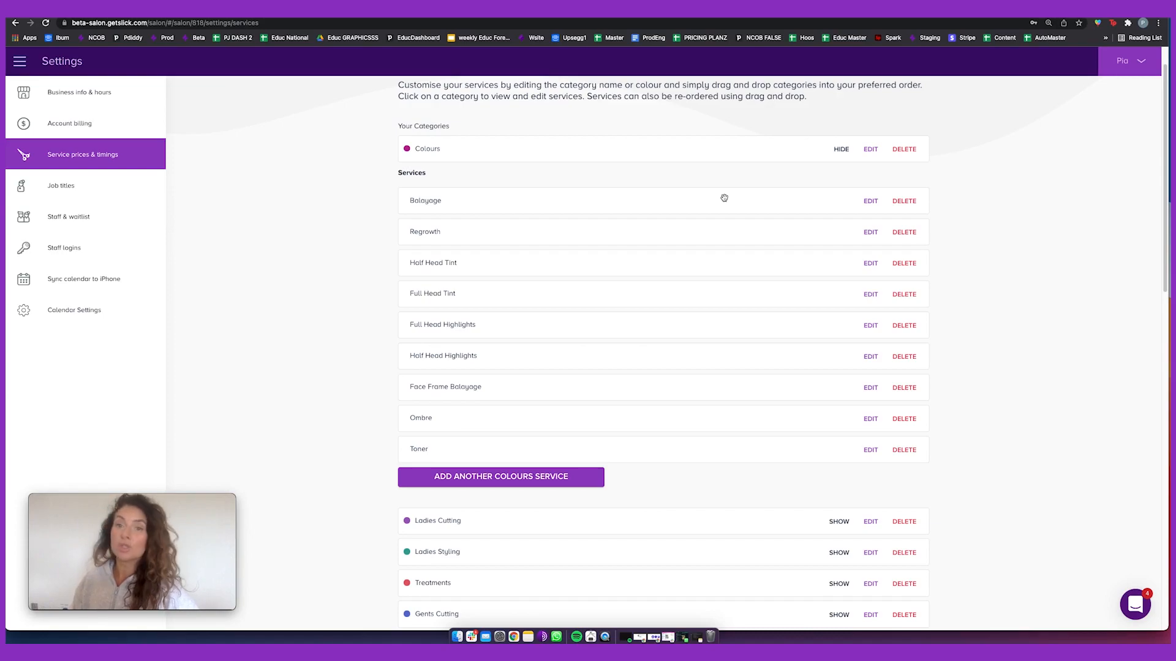
- Set the Balayage price to £100 for both the Senior Stylist and the Colourist
click(723, 197)
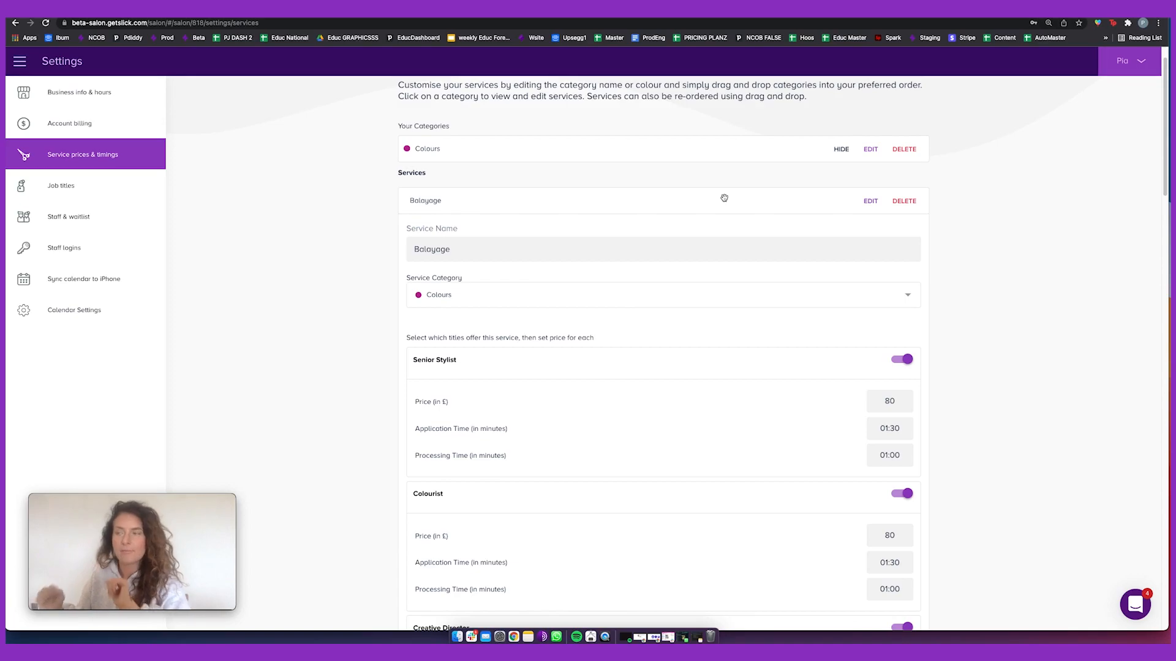
scroll(764, 254, down, 2)
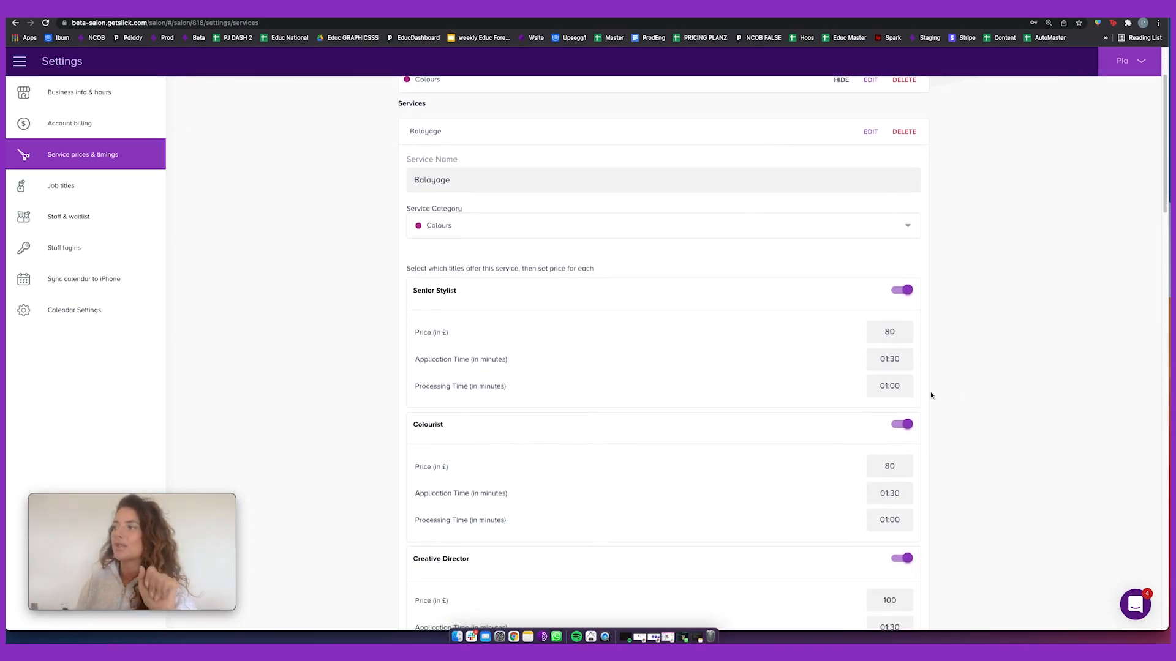
double_click(883, 332)
text(100)
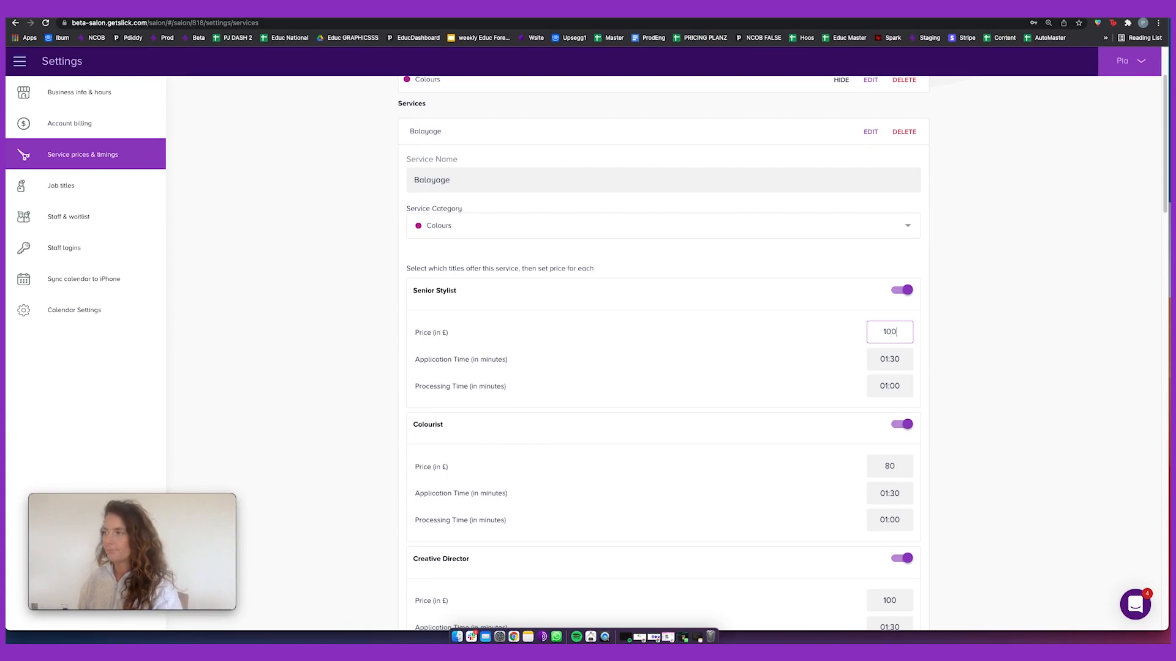
double_click(890, 334)
double_click(894, 466)
text(100)
scroll(899, 467, down, 5)
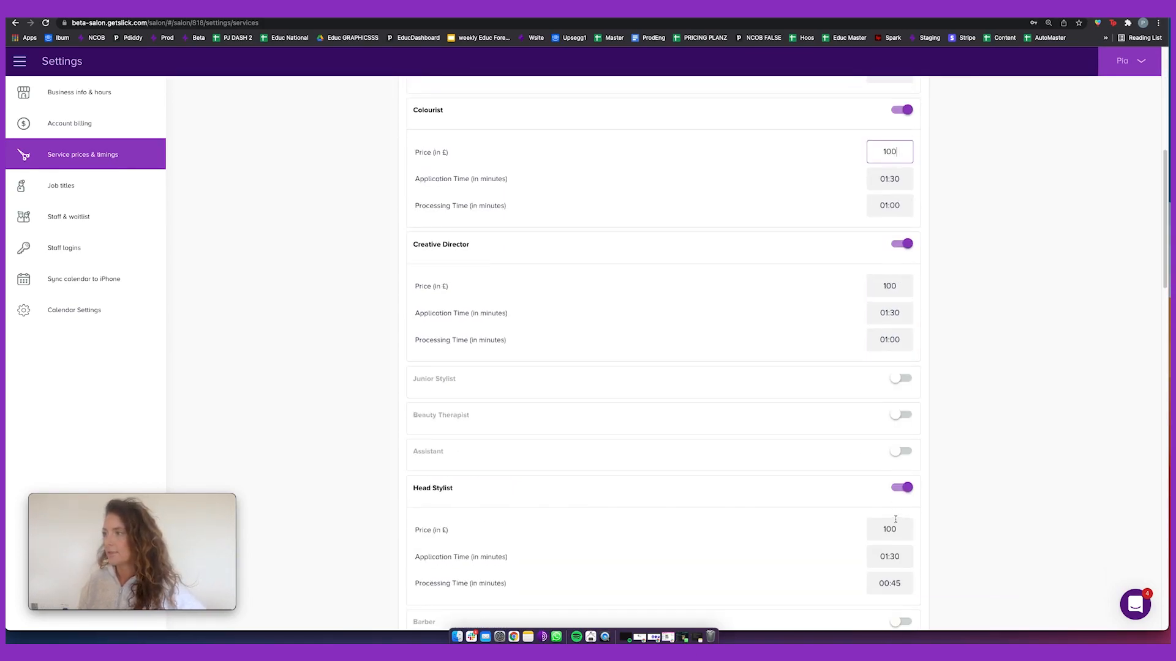
scroll(891, 490, down, 3)
- Save the Balayage changes and apply the new prices to all upcoming bookings
click(495, 561)
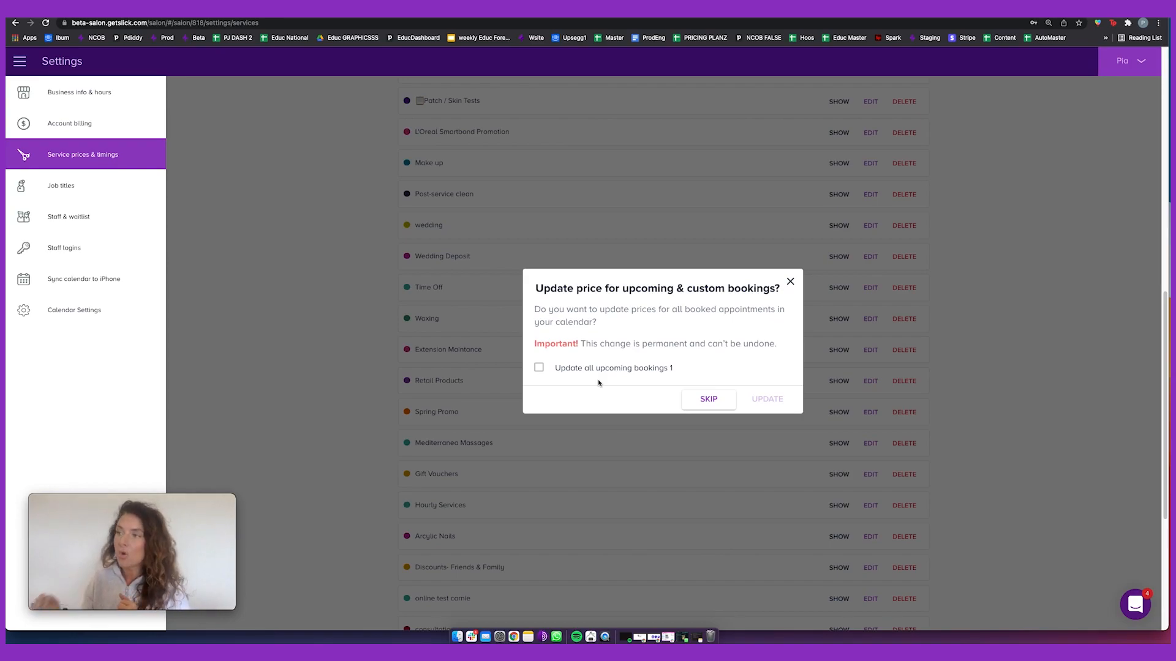
click(538, 367)
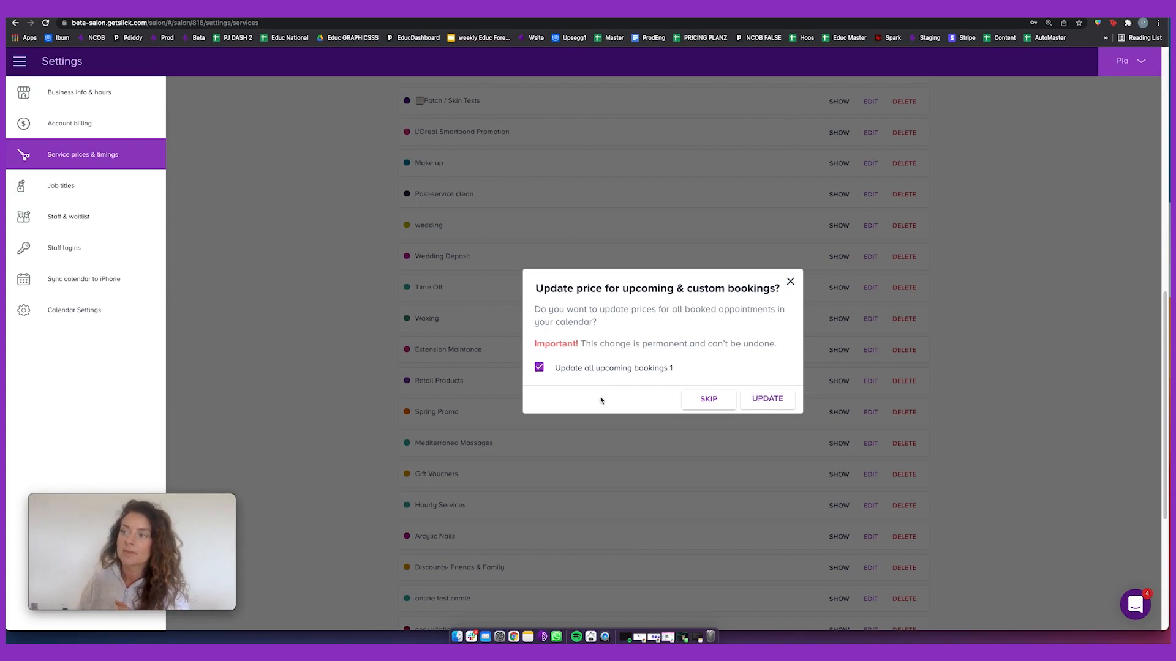
click(767, 399)
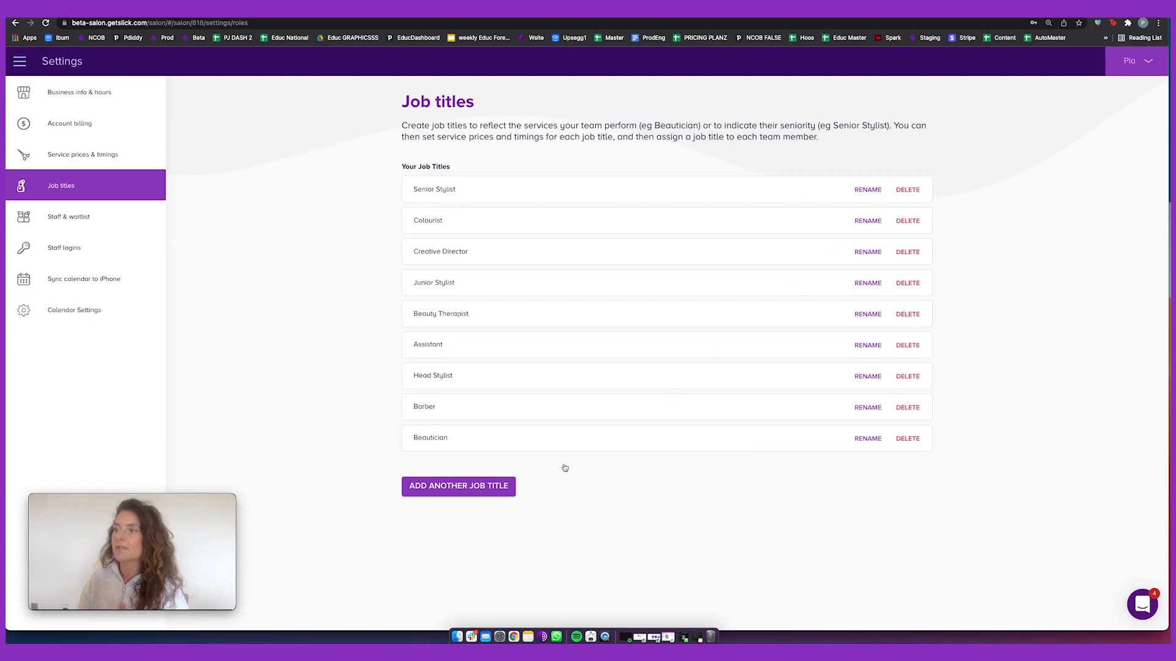
- Add another job title called "Assistant", copying its service prices and timings from the existing Assistant title
click(473, 488)
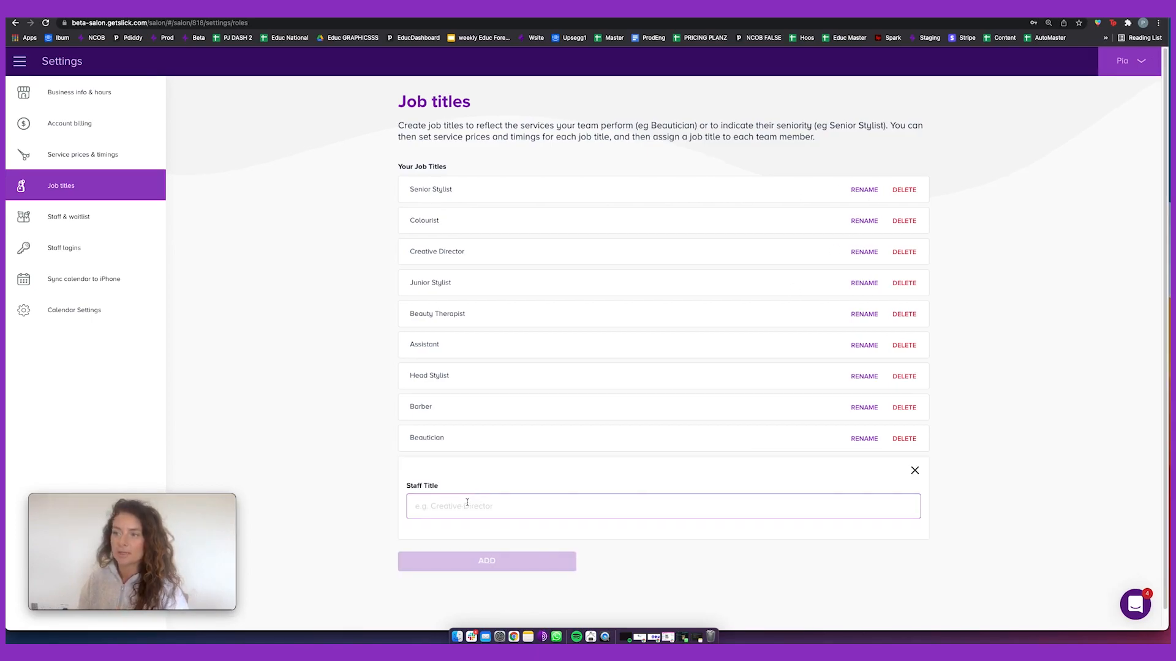
text(Assistant)
click(463, 566)
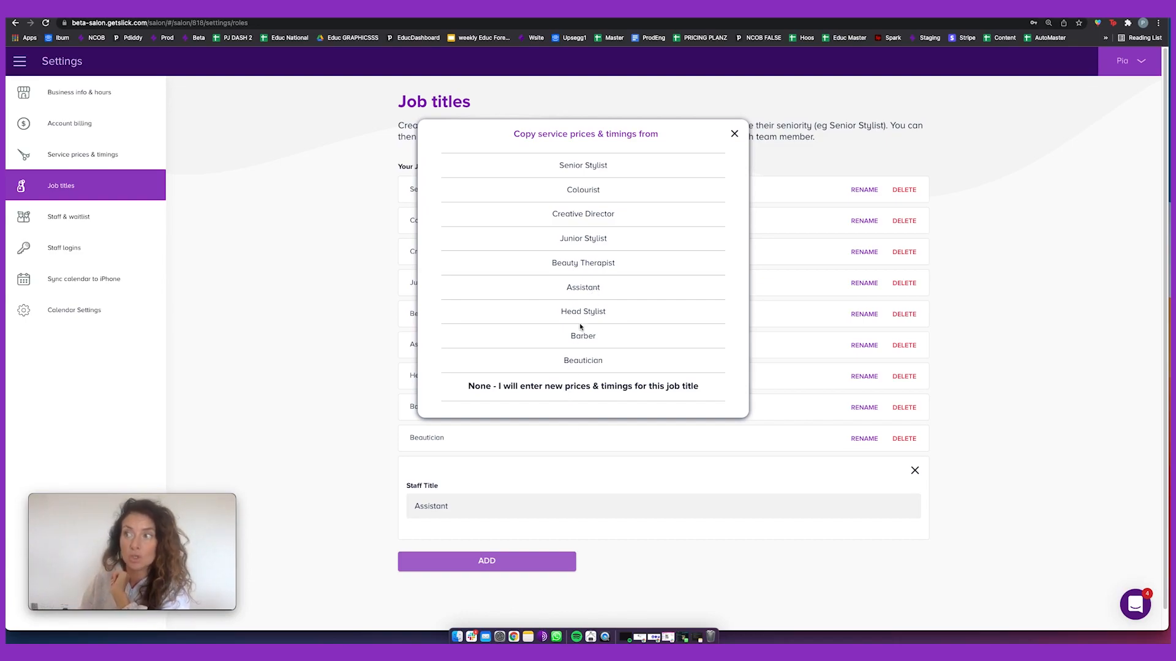
click(584, 288)
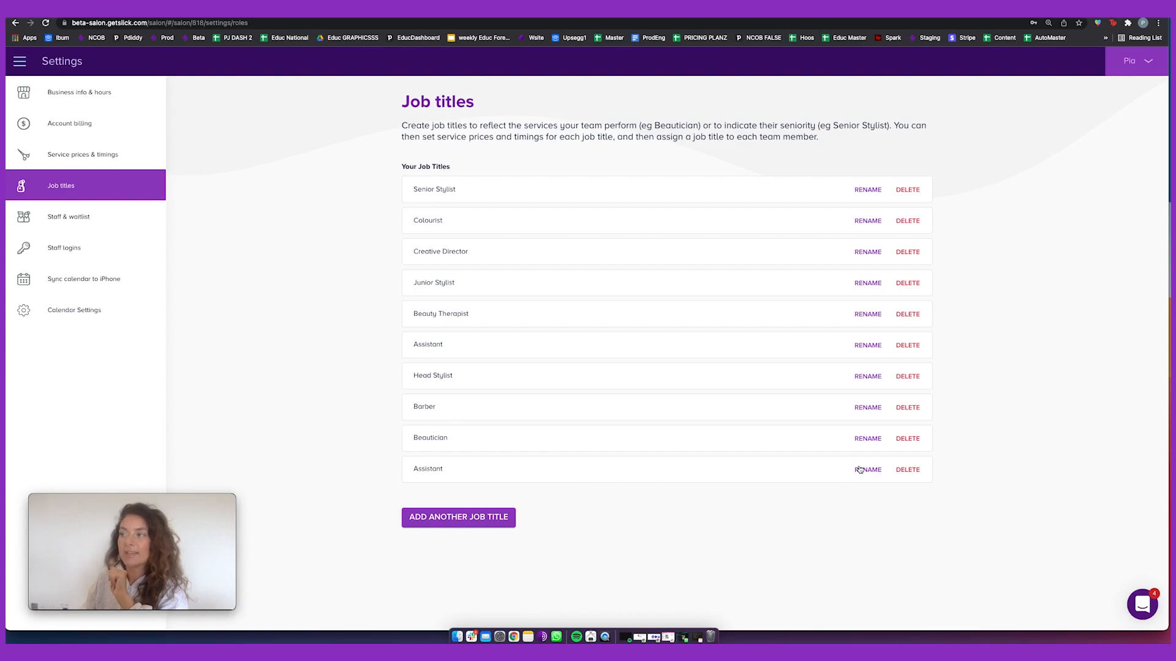
- Delete the duplicate Assistant job title at the end of the job titles list
click(916, 468)
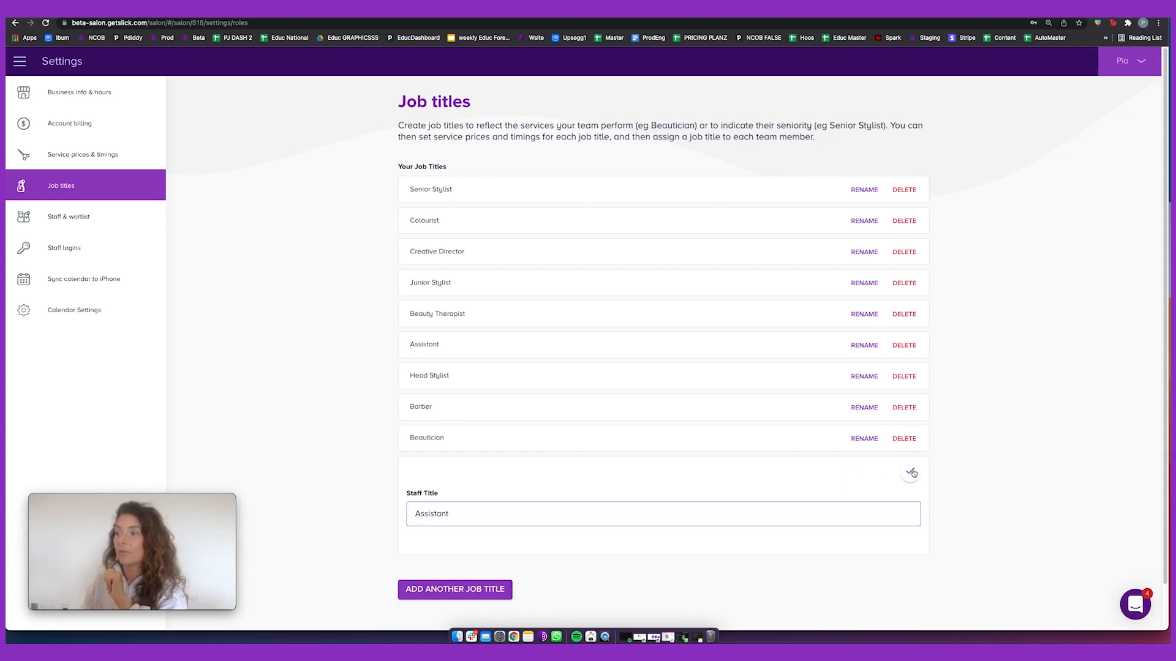
click(911, 471)
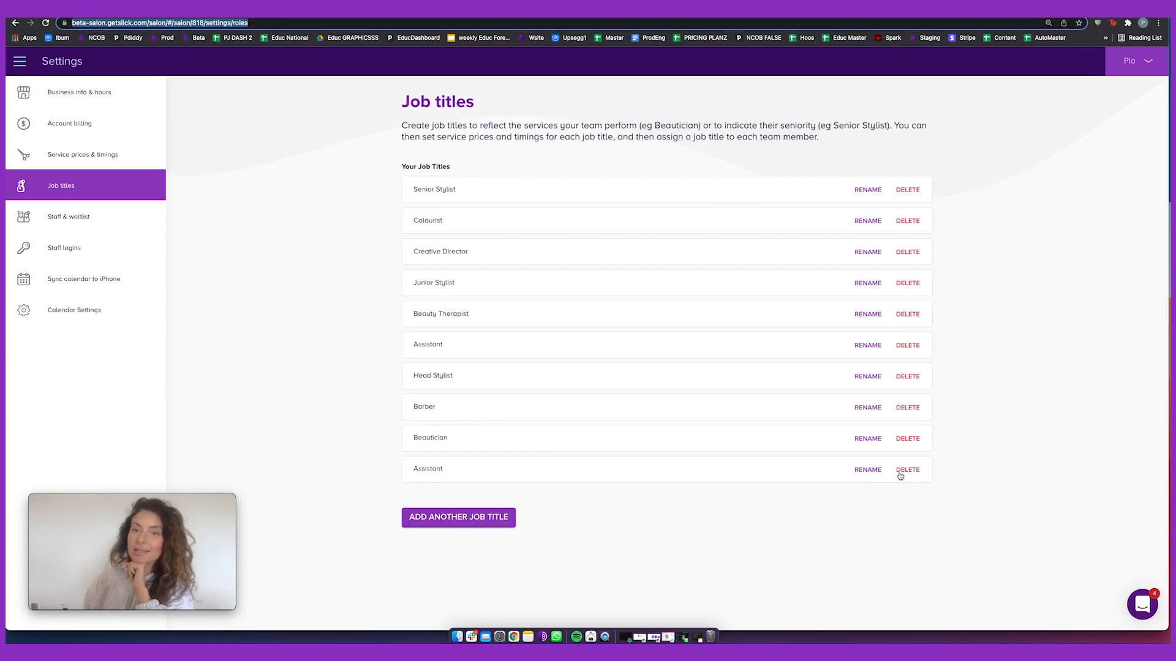
click(904, 472)
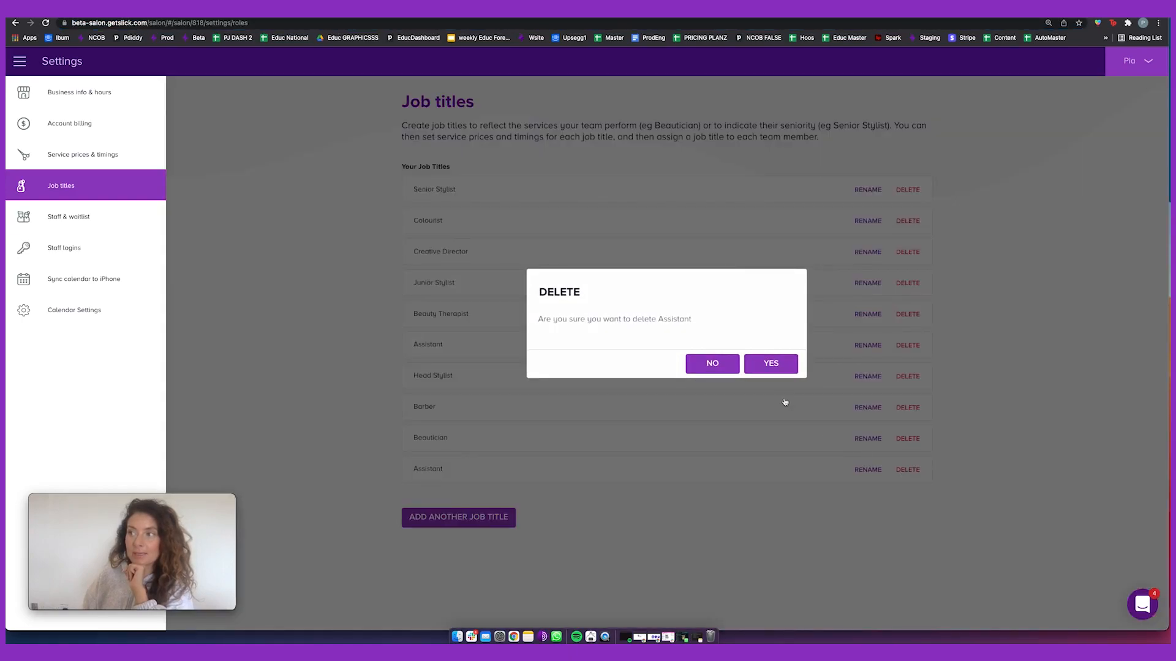
click(766, 365)
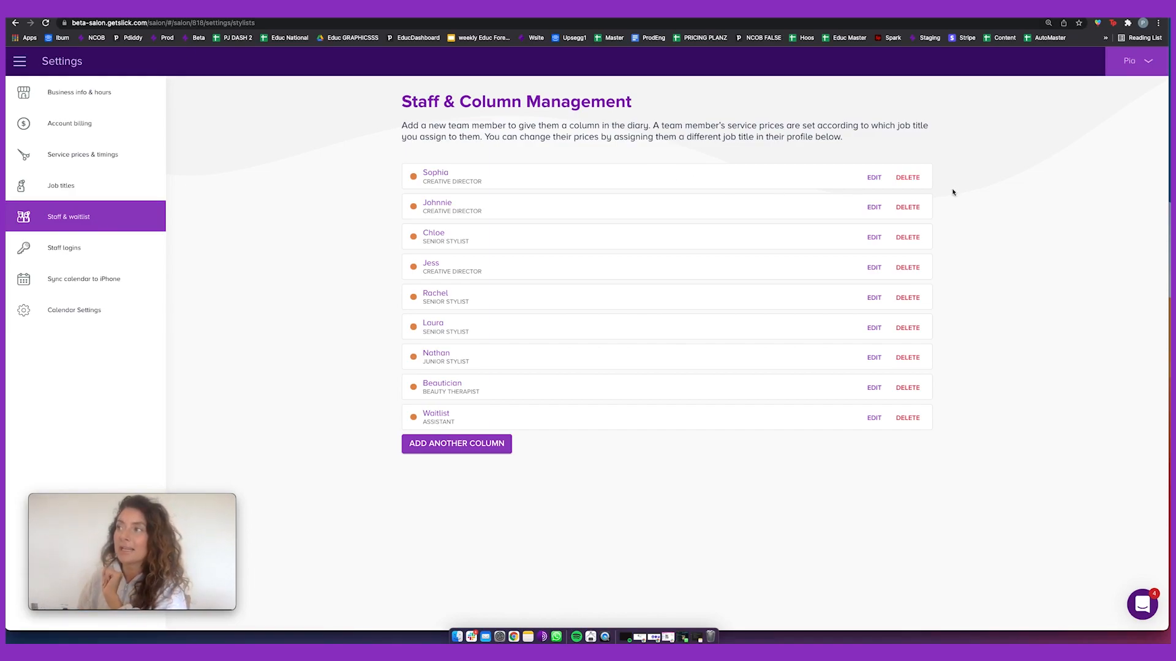
- Open the first team member's profile, review the employment type, job title options and price list, and save the profile
click(706, 178)
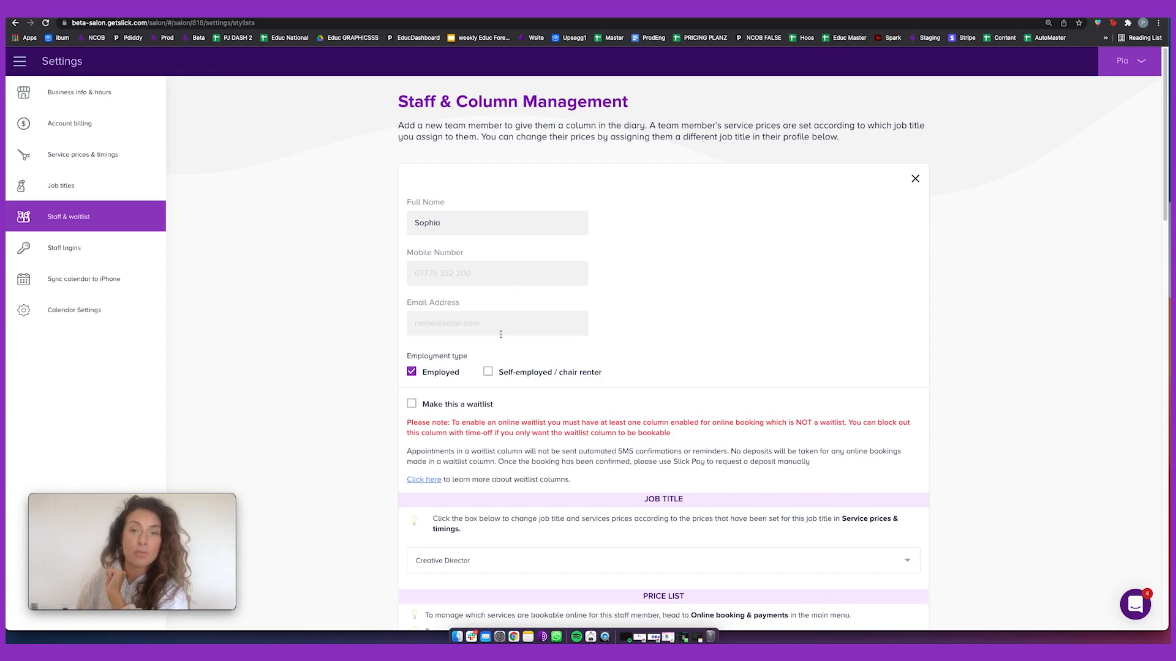
scroll(647, 299, down, 1)
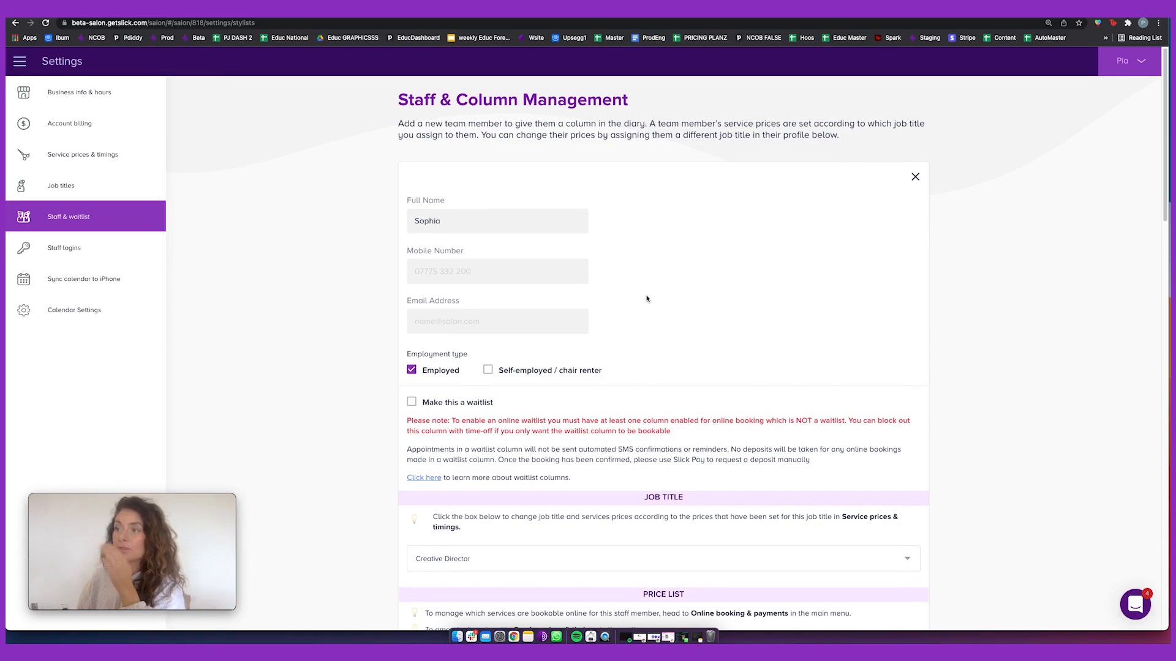
scroll(647, 299, down, 3)
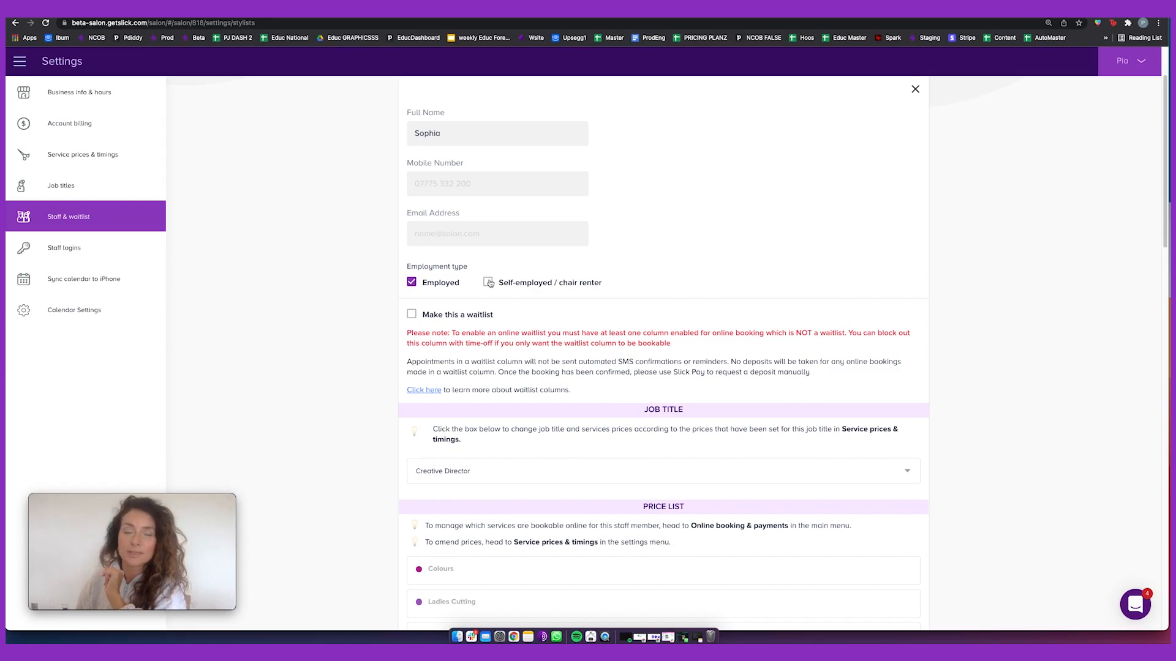
scroll(654, 403, down, 3)
click(636, 347)
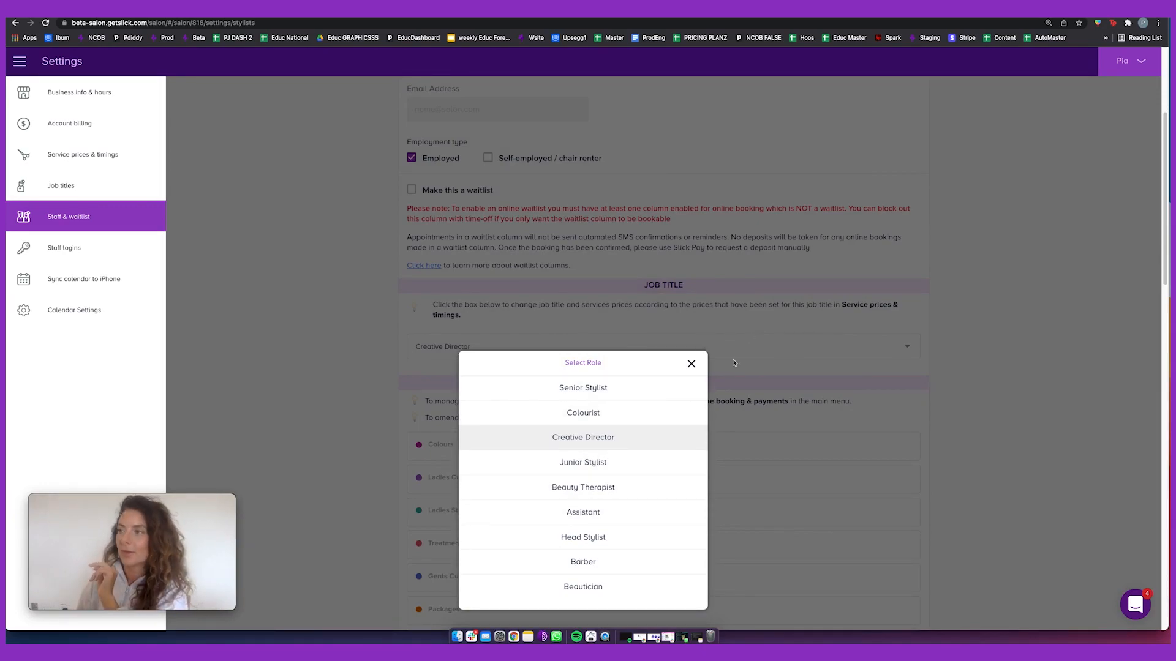
click(690, 363)
scroll(693, 368, down, 18)
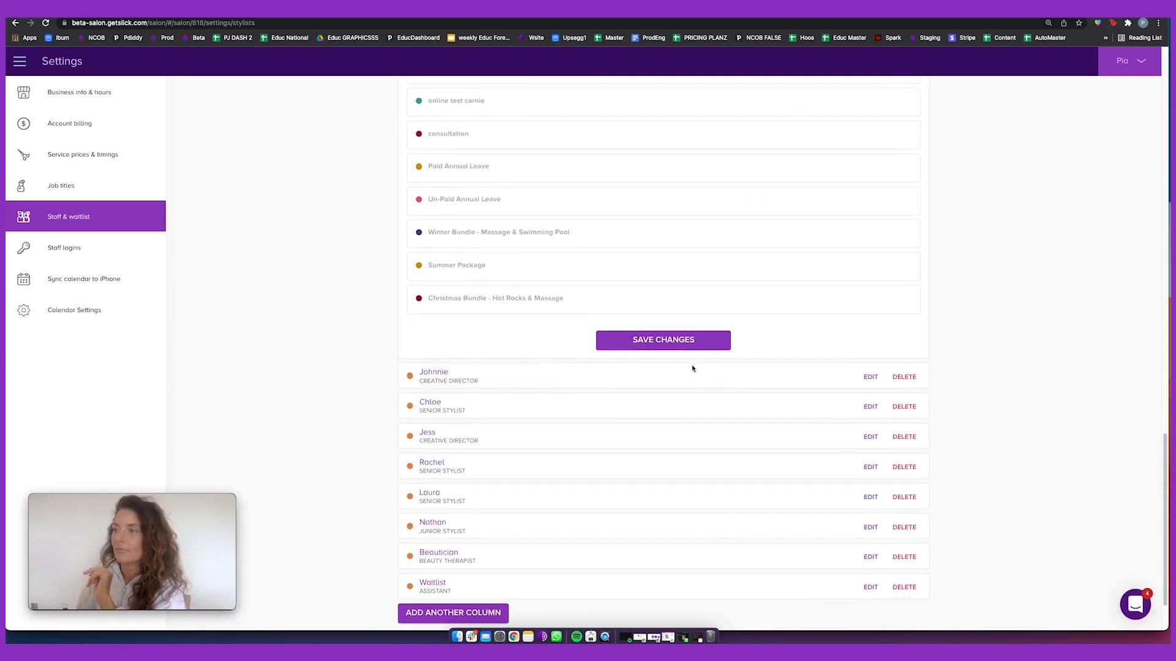
click(679, 273)
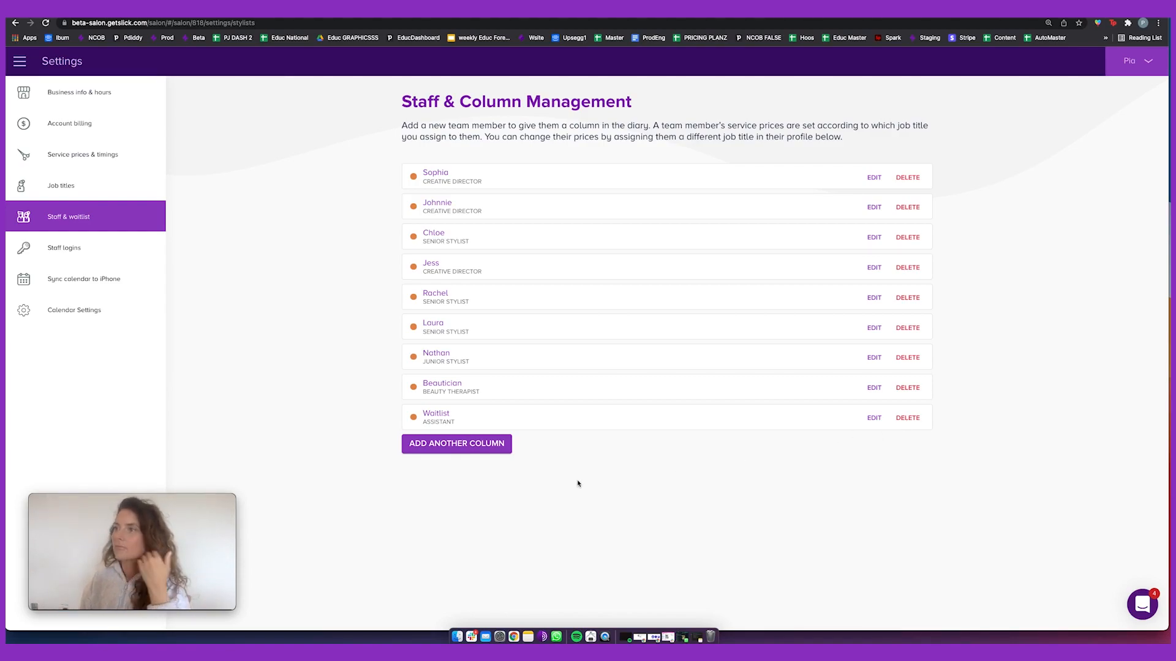
- Start a new staff column, enter the team member's first name, and set the employment type to Self-employed / chair renter
click(460, 447)
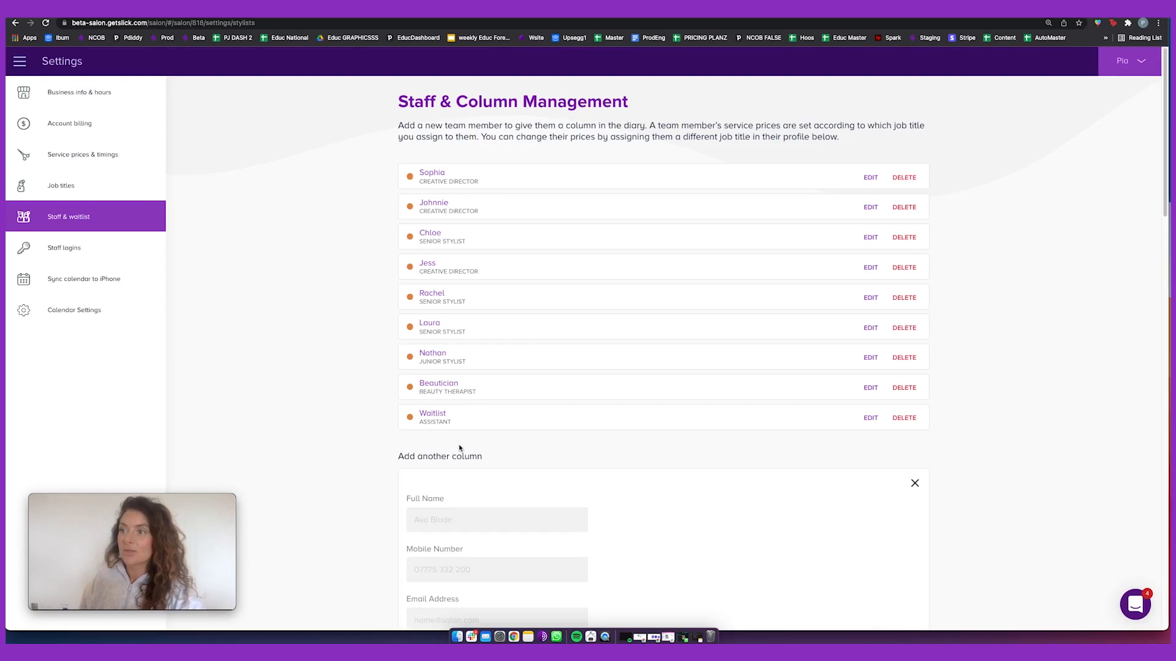
click(448, 518)
text(Pia)
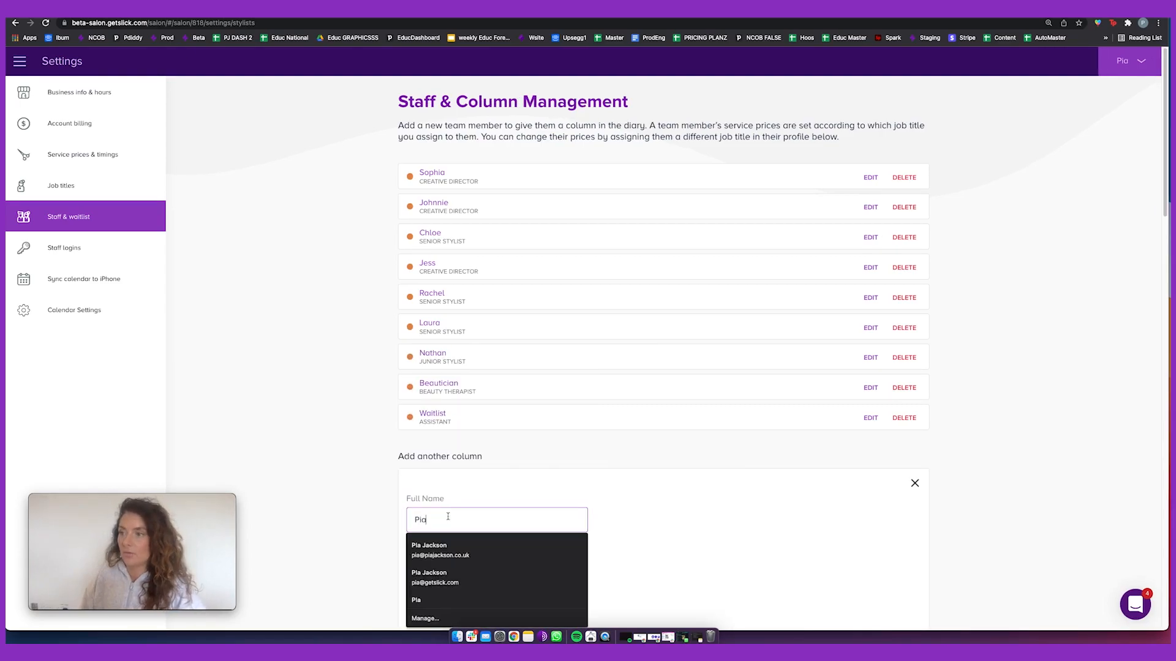
click(585, 472)
scroll(585, 473, down, 3)
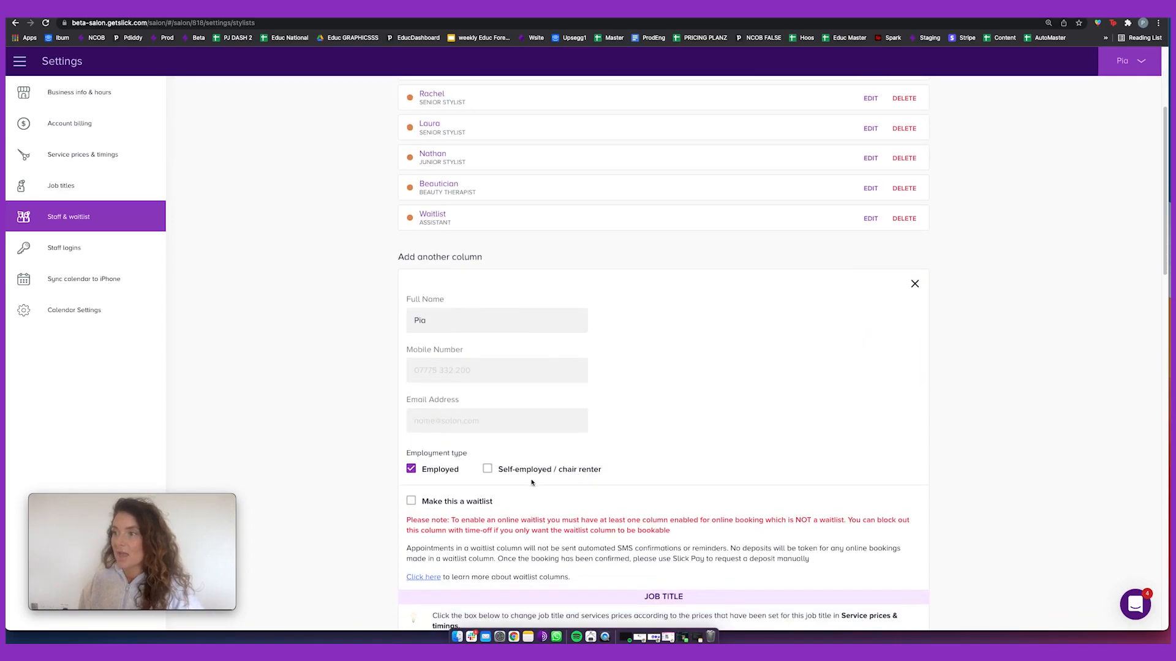
click(487, 468)
scroll(609, 466, down, 1)
scroll(609, 466, down, 4)
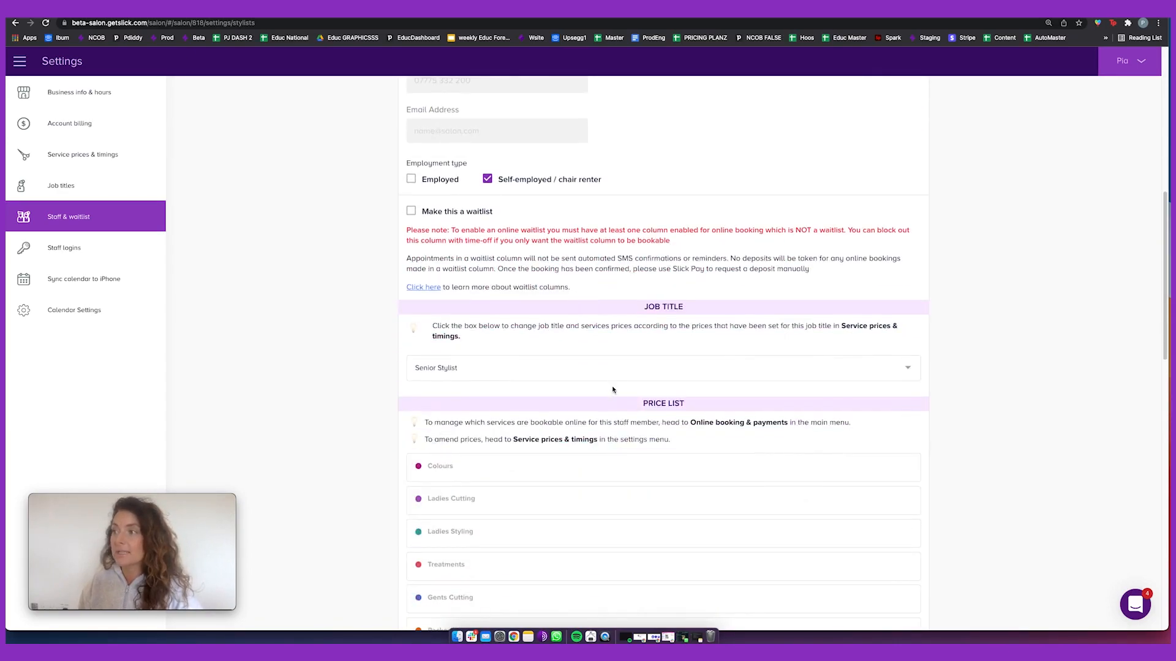
- Assign the Creative Director job title to the new column, add it, and dismiss the subscription notice
click(609, 375)
click(600, 445)
scroll(597, 450, down, 15)
scroll(594, 451, down, 5)
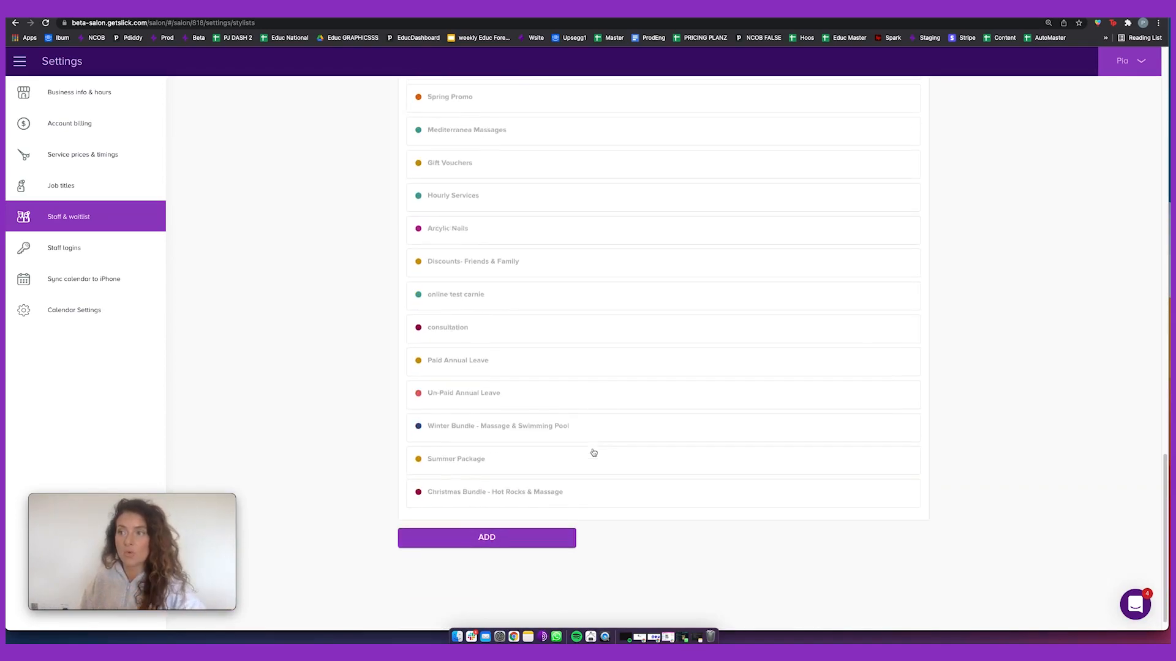
click(536, 512)
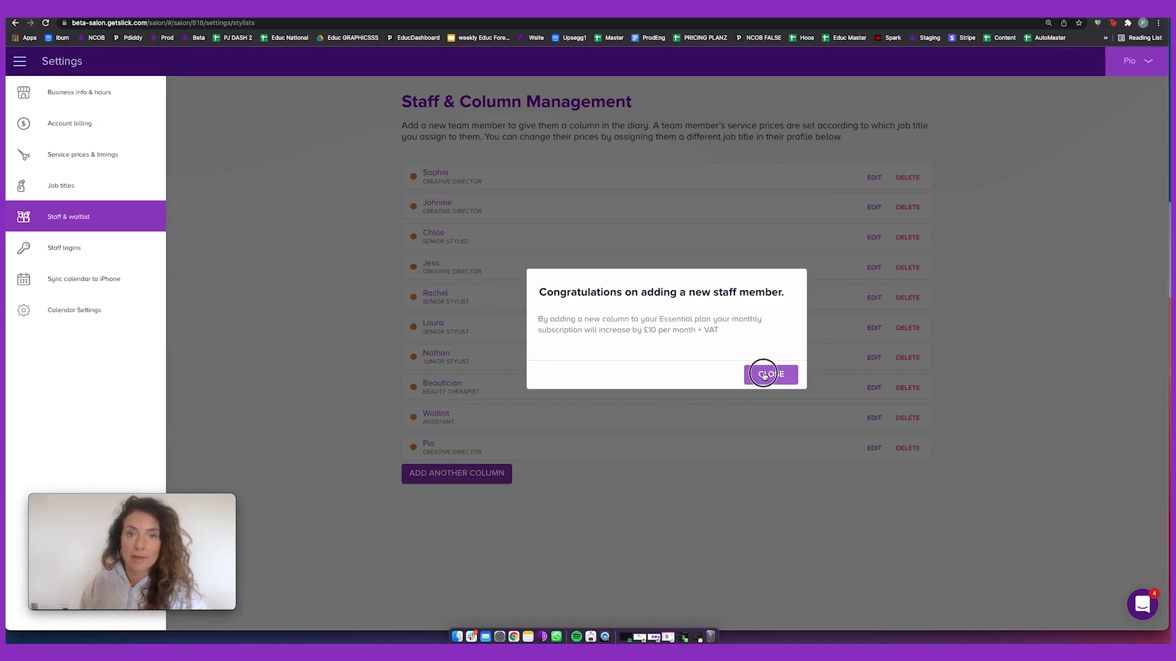
click(764, 375)
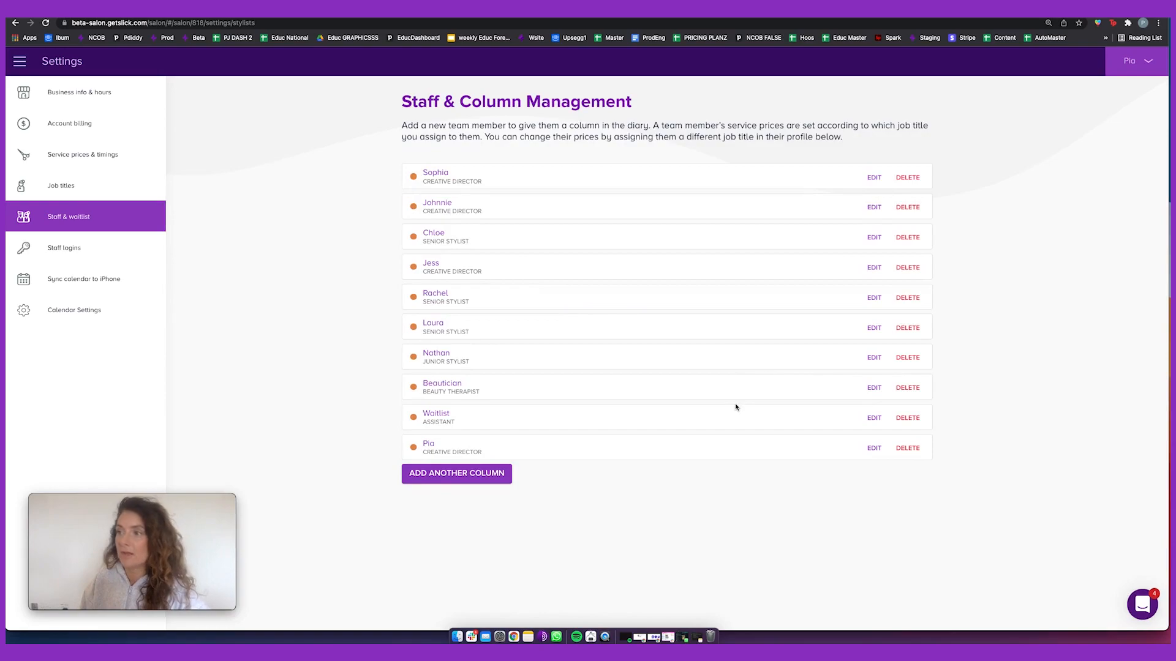
- Delete the newly added Creative Director column at the end of the staff list and dismiss the notice
click(903, 450)
click(763, 389)
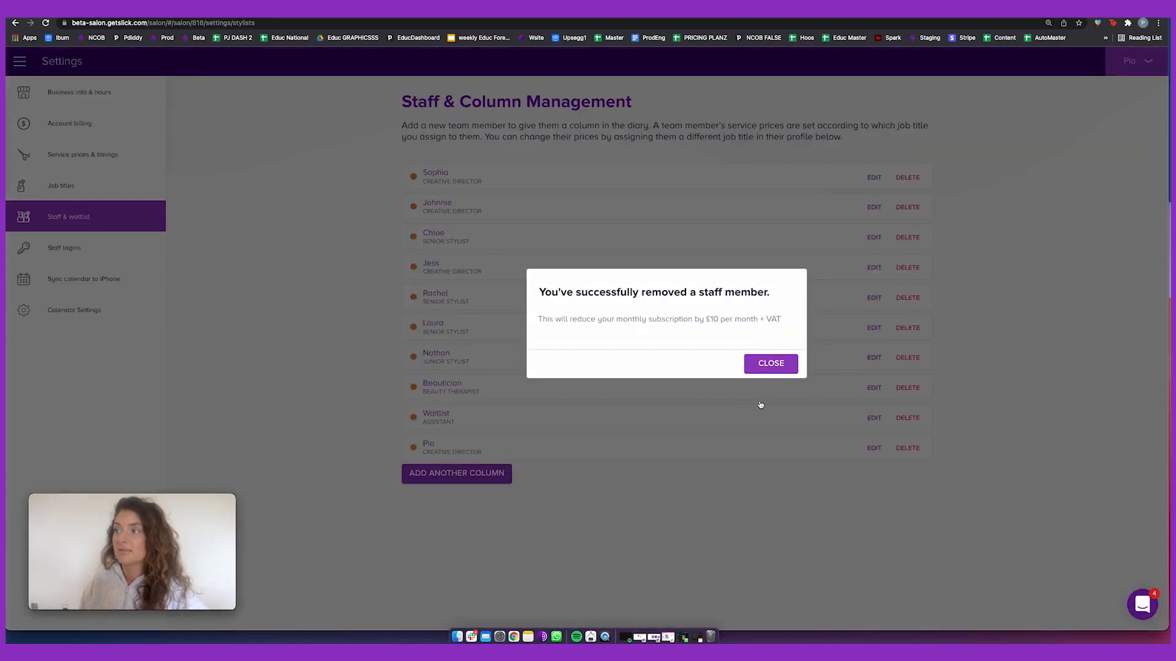
click(767, 376)
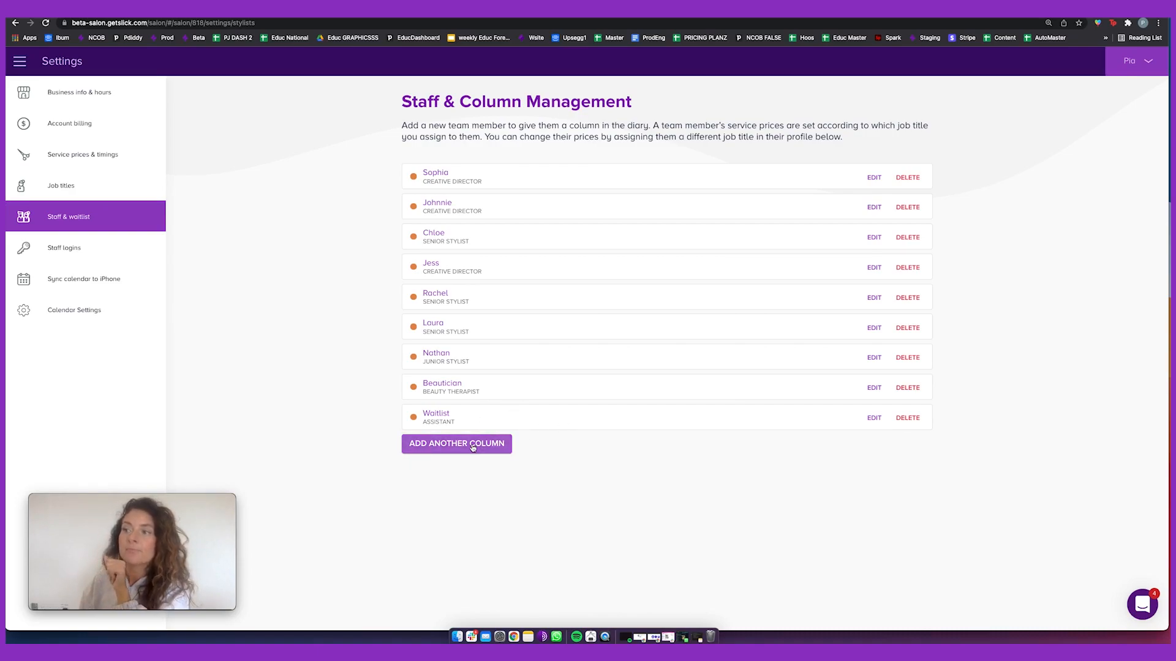
- Open the Waitlist column's profile and examine its waitlist option and other settings
click(533, 418)
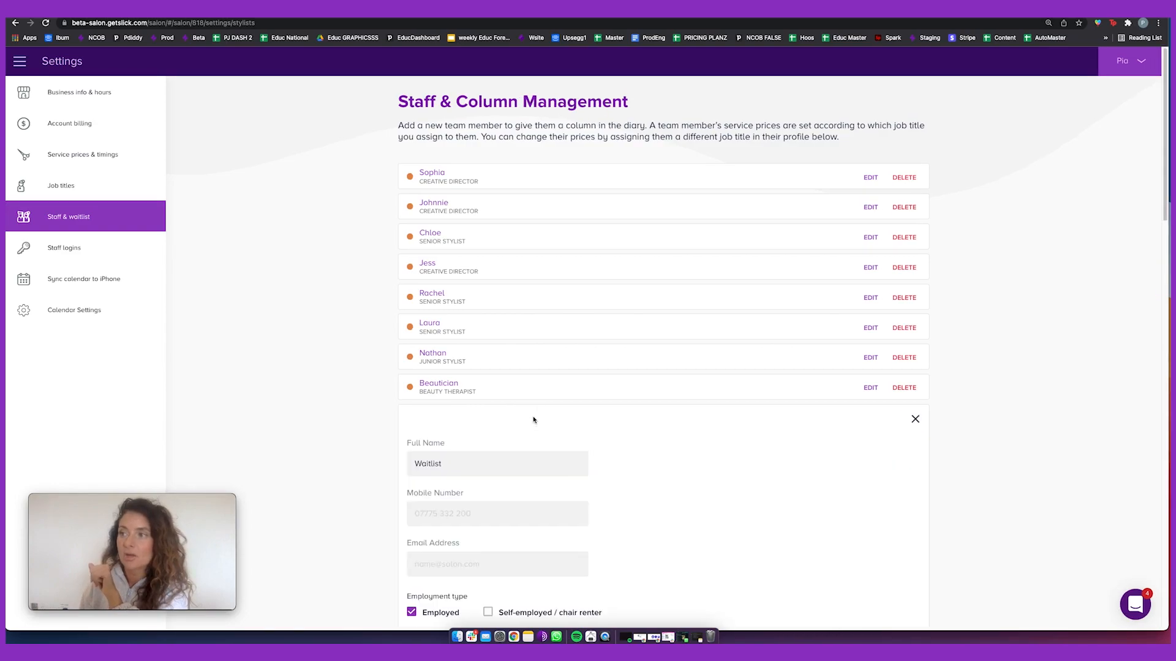
scroll(564, 414, down, 4)
scroll(567, 413, down, 3)
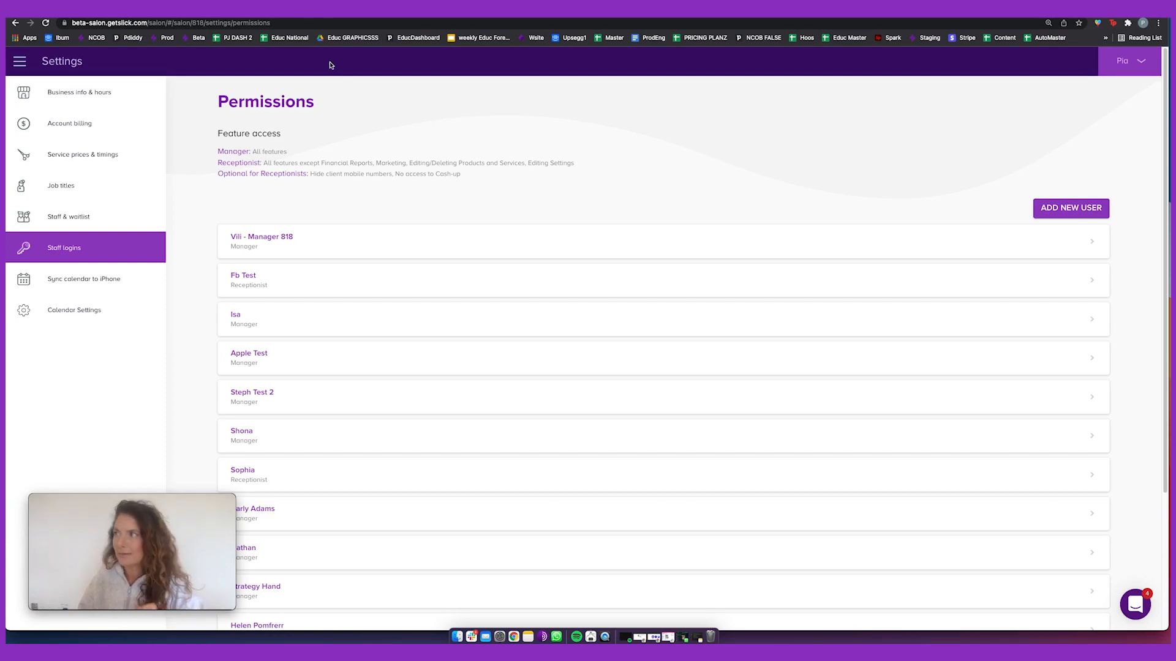
- Add a new staff login with the user's name and email address, set the permission level to Manager, and save it
click(1064, 207)
click(326, 258)
text(Pia)
click(458, 270)
click(447, 295)
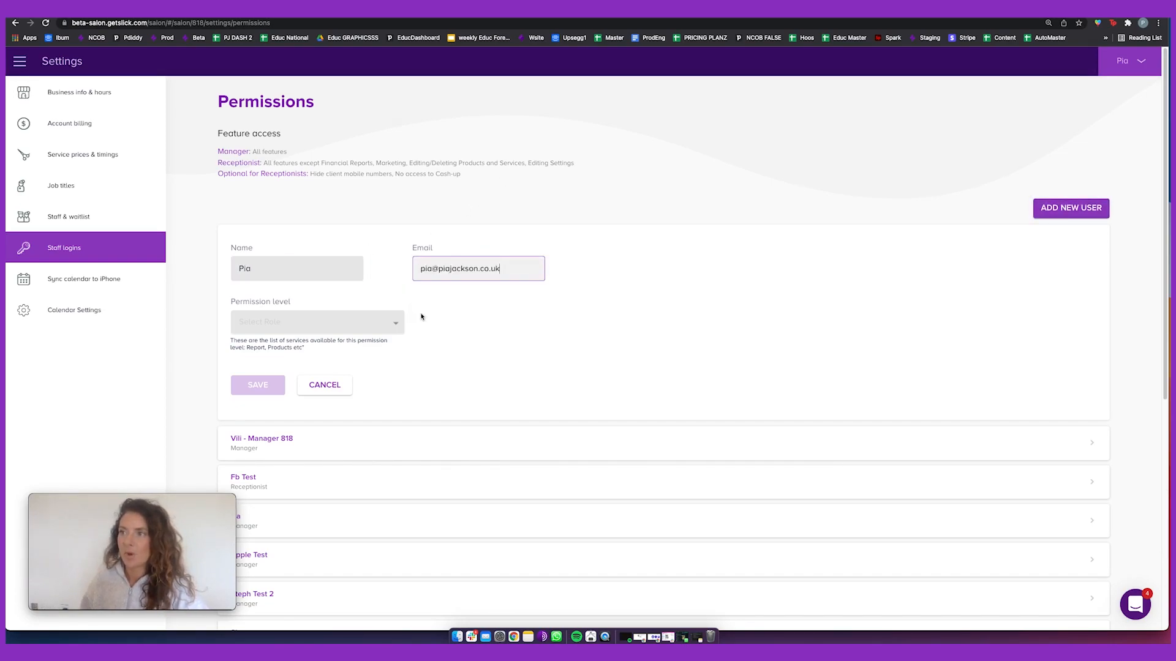
click(357, 323)
click(283, 348)
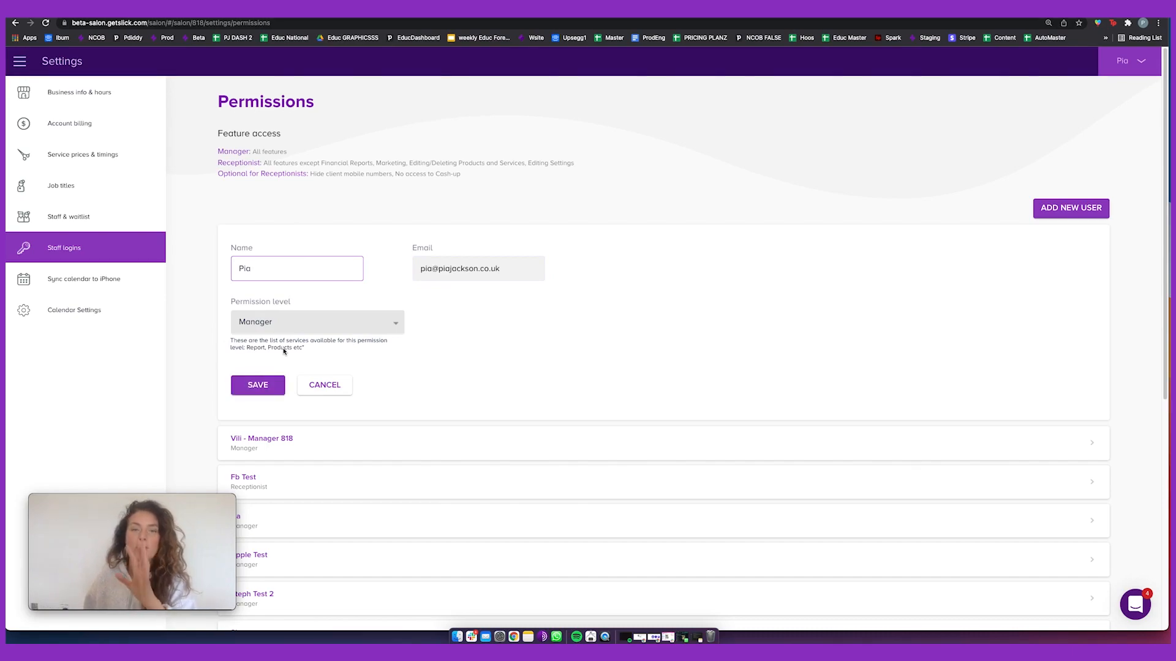
click(262, 383)
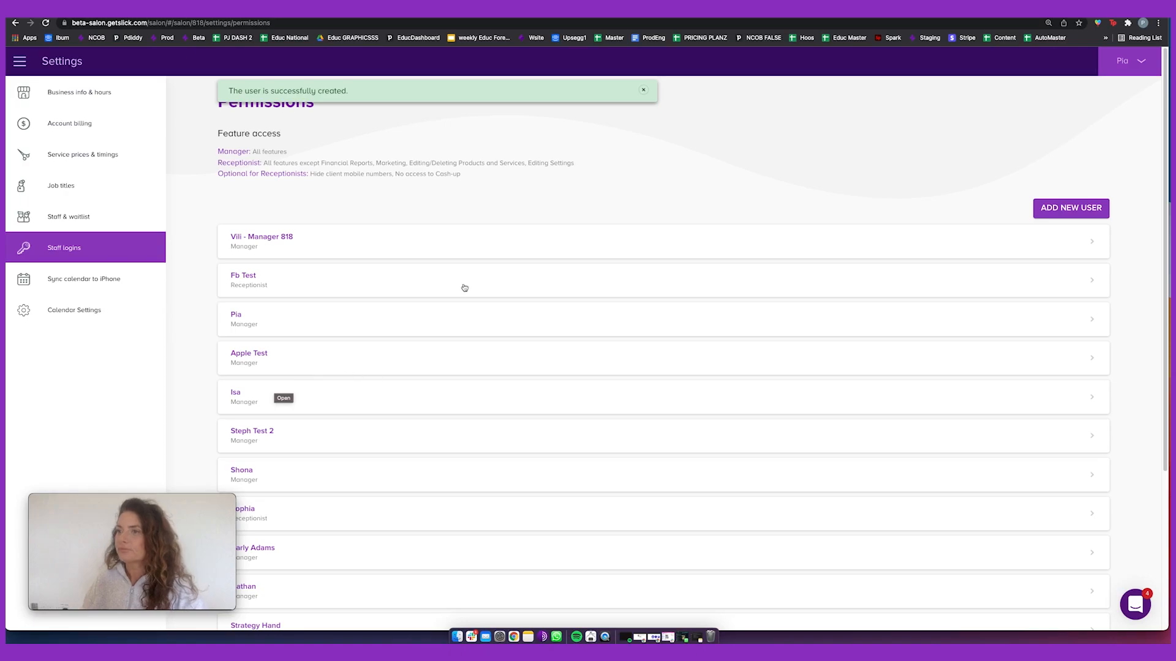
- Open the newly created Manager login in the permissions list and remove that user's access
click(893, 322)
scroll(894, 323, down, 1)
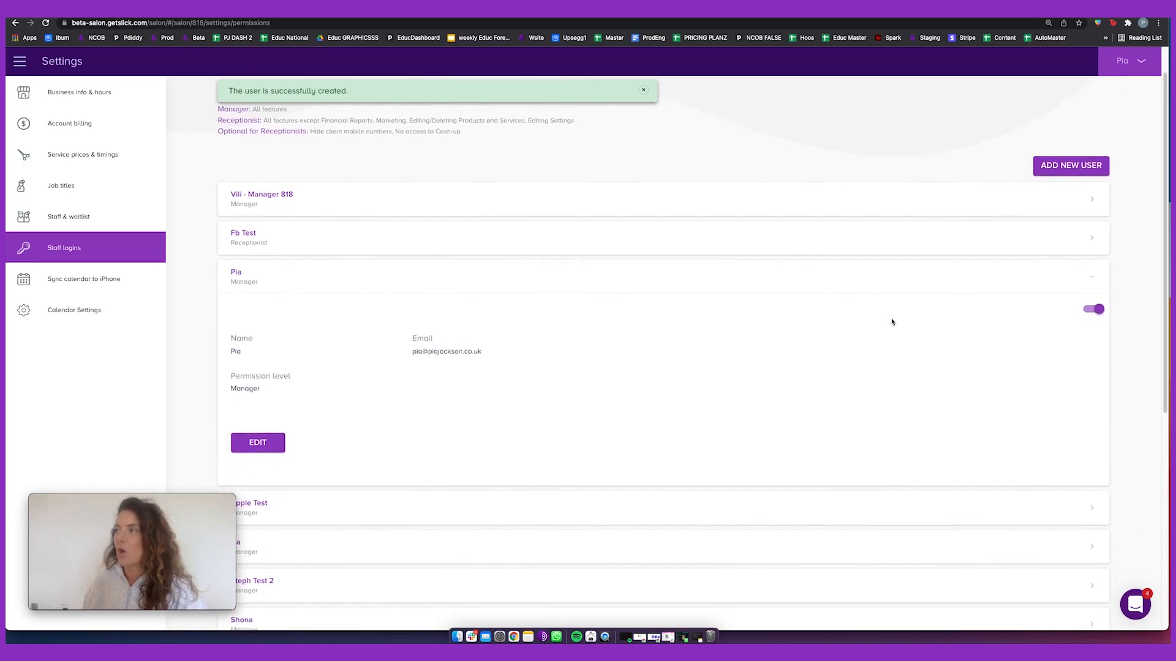
click(1087, 299)
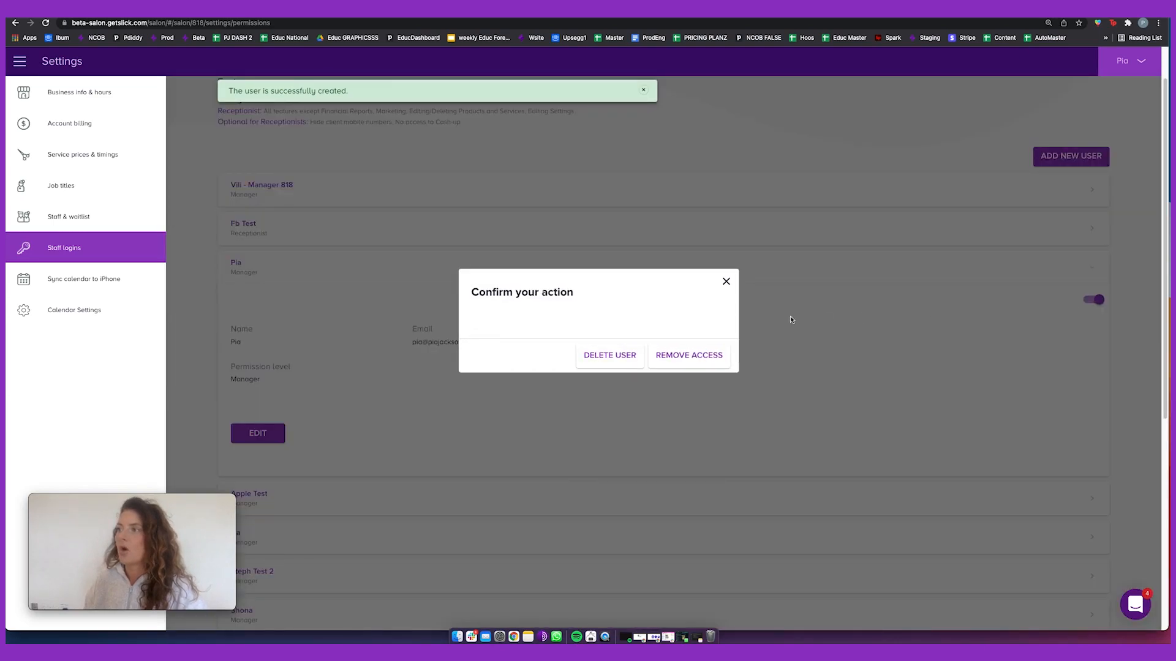
click(683, 360)
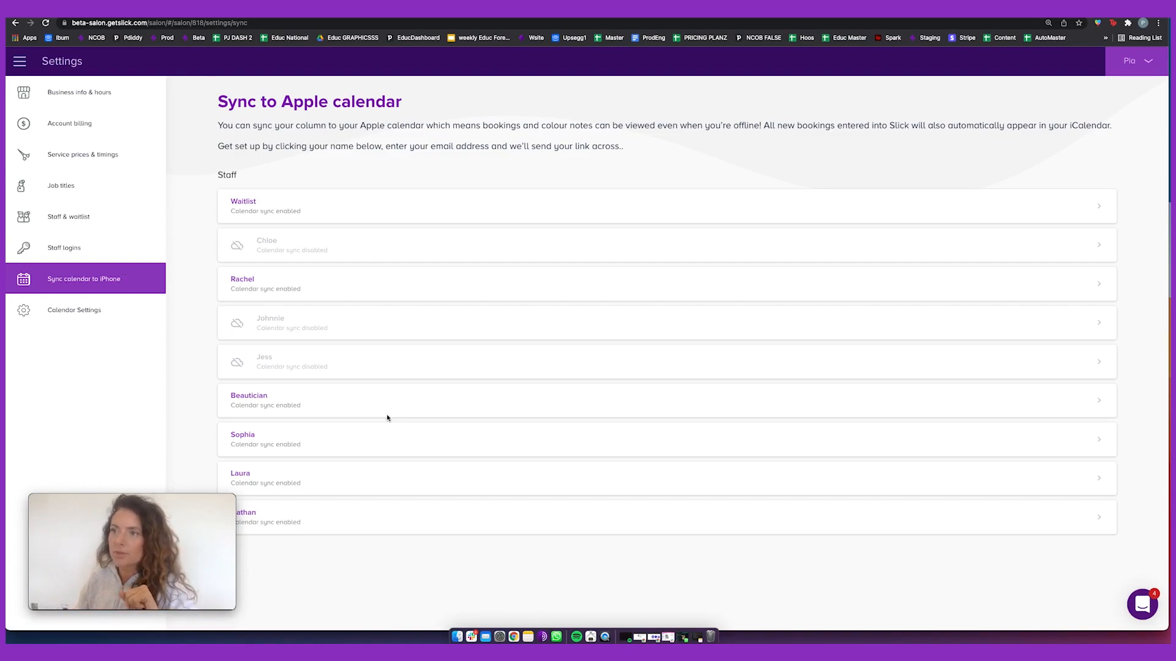
- Open the calendar sync entry directly below Beautician, fill in the staff member's email address, and send the sync link
click(386, 454)
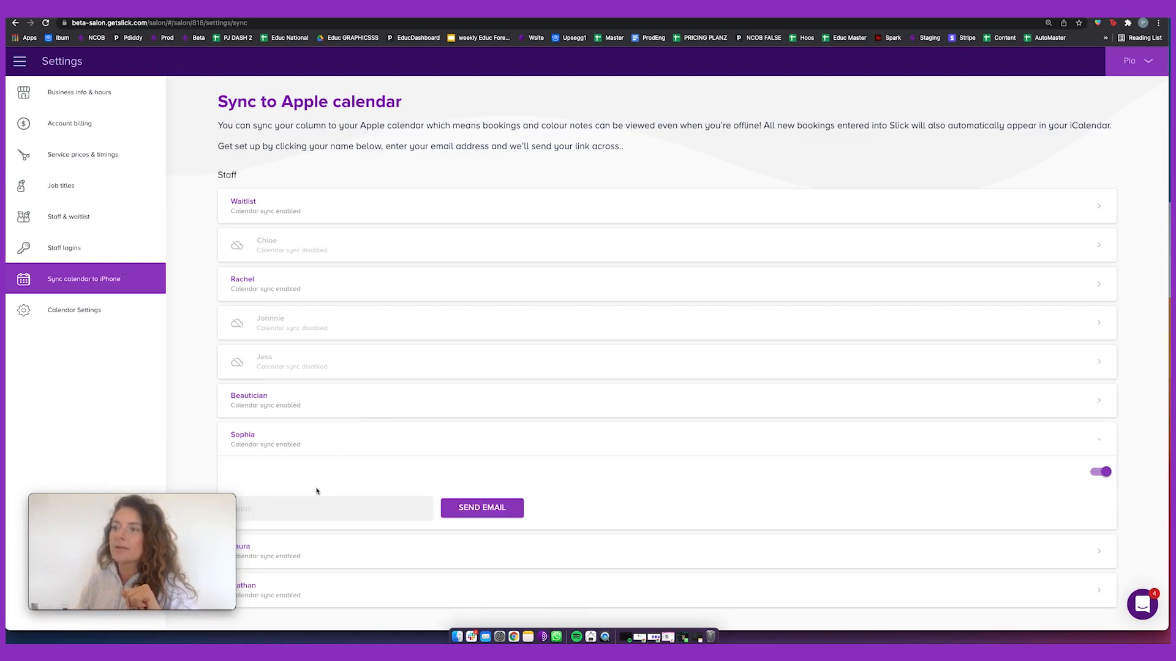
click(301, 506)
click(328, 399)
click(499, 507)
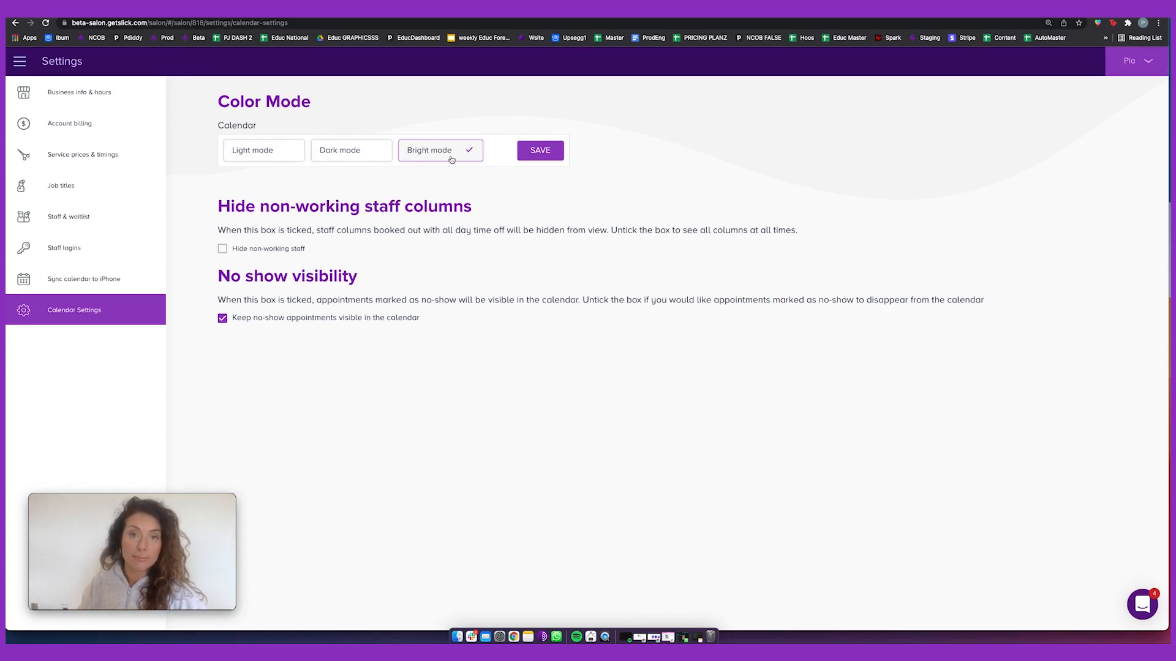
- Set the calendar color mode to Light mode, save it, and view the day calendar
click(260, 156)
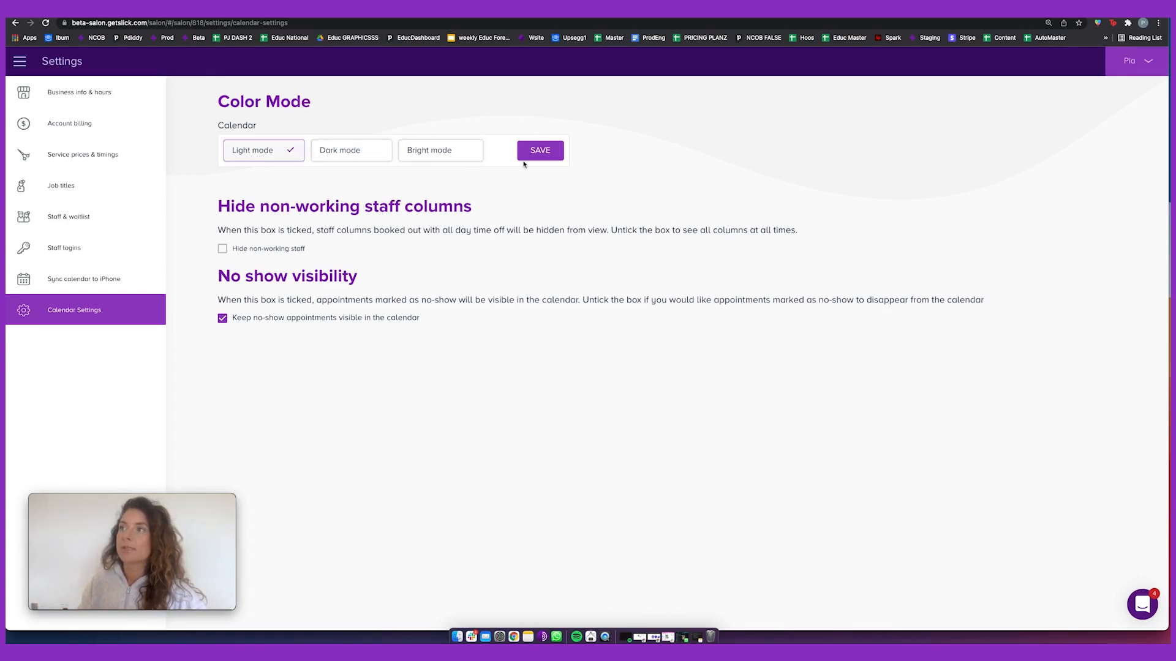
click(532, 156)
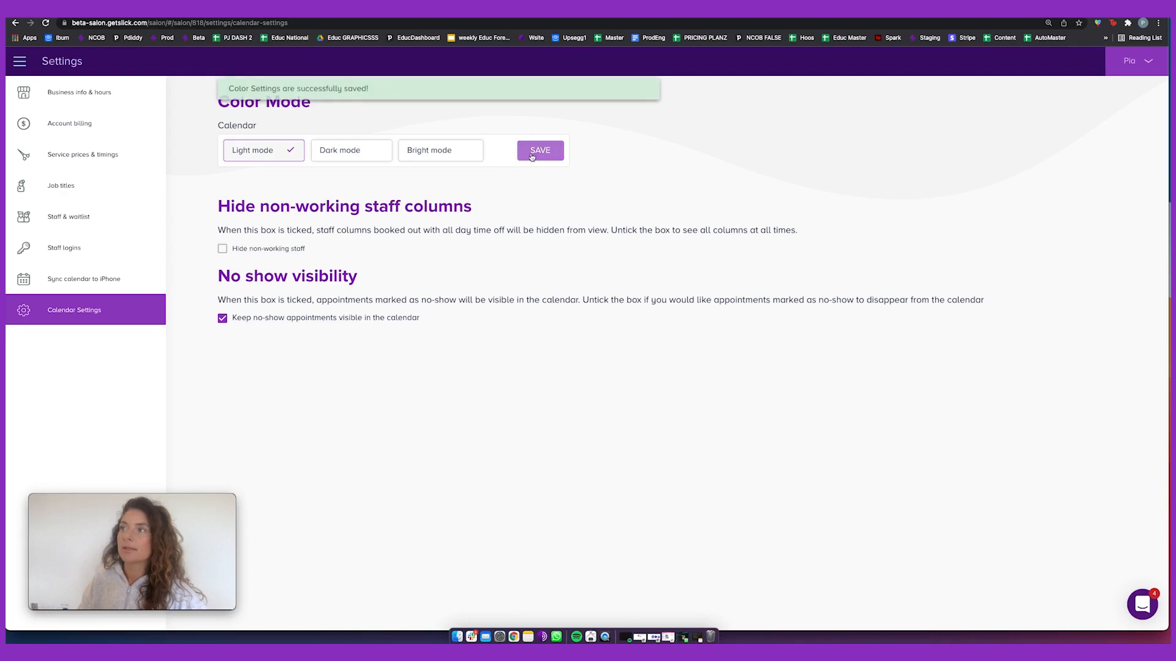
click(20, 61)
click(87, 161)
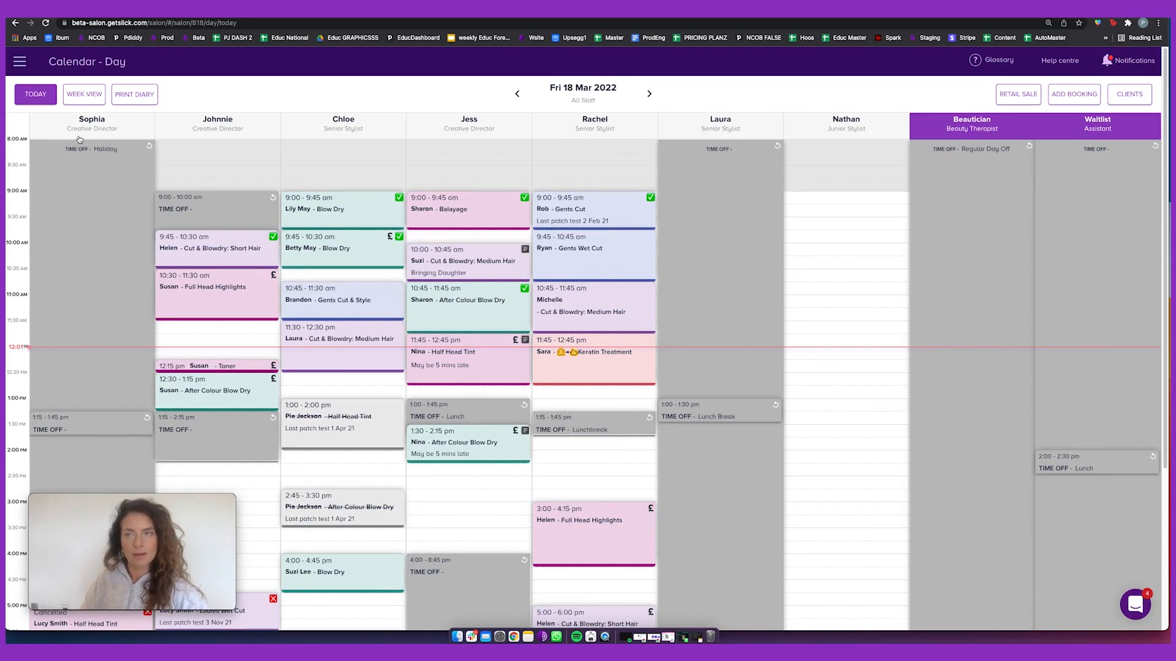
- Return to the calendar settings, set the color mode to Dark mode, save it, and view the day calendar
click(21, 62)
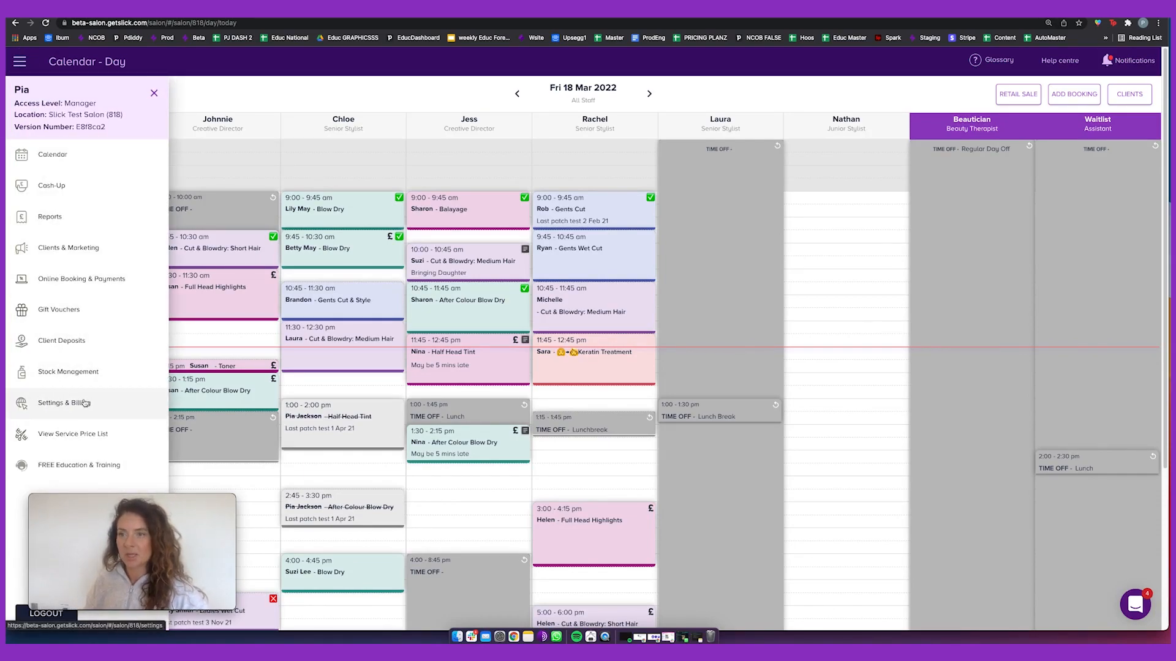
click(102, 404)
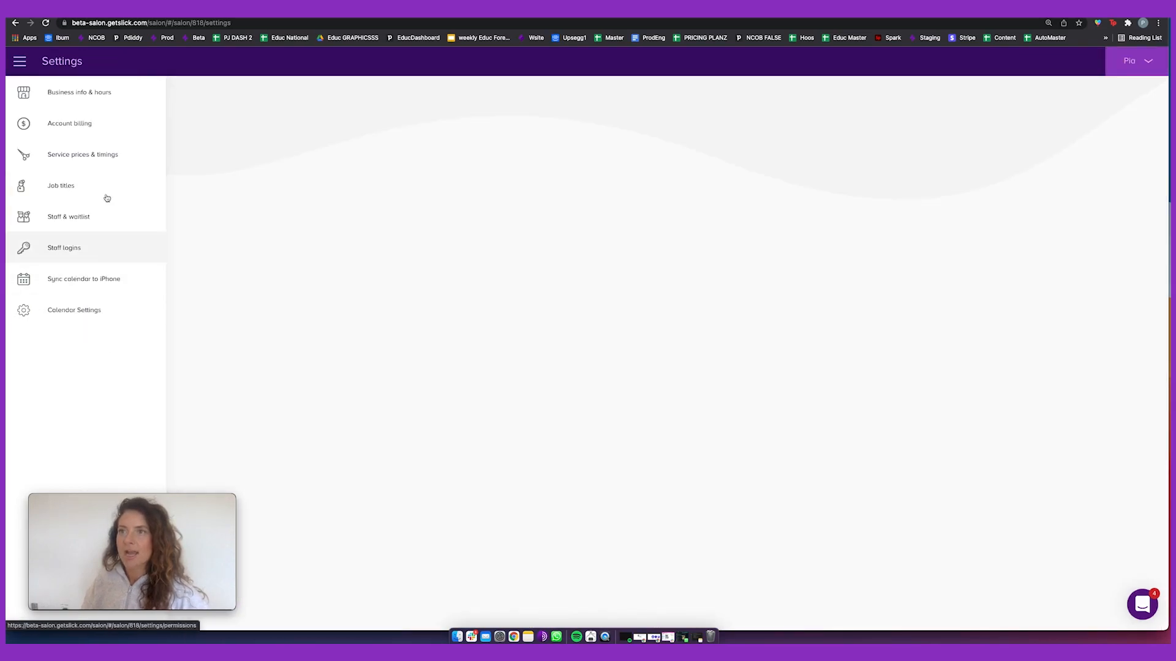
click(107, 312)
click(355, 158)
click(527, 160)
click(20, 61)
click(85, 158)
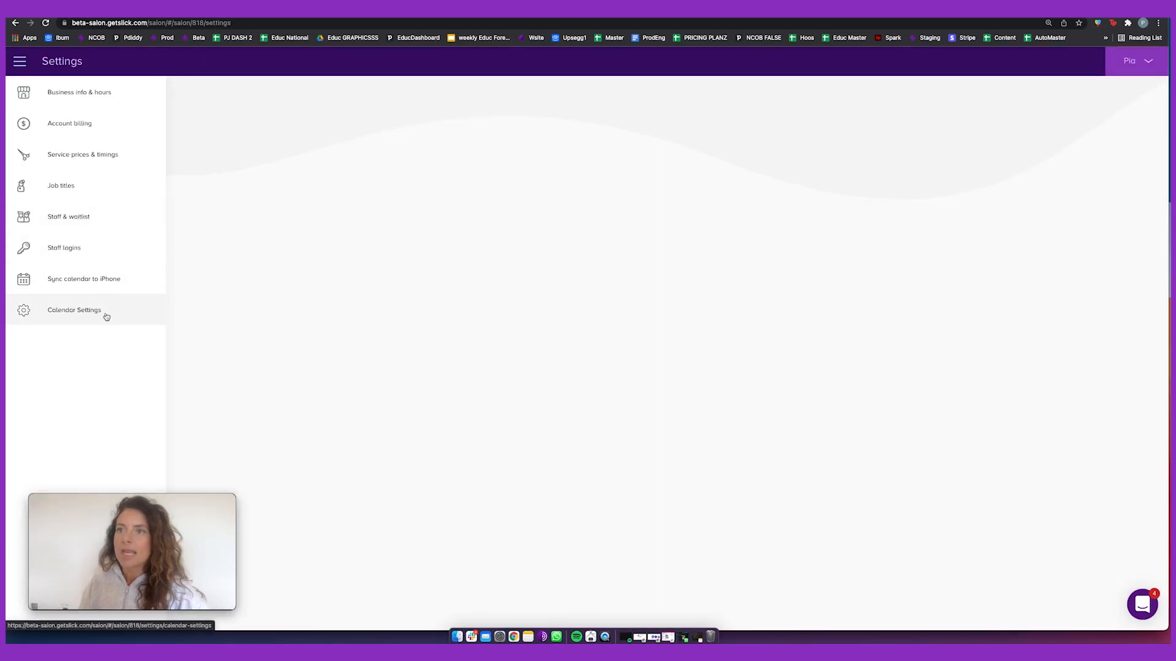
- Revisit the calendar settings and open the live support chat from the day calendar
click(104, 316)
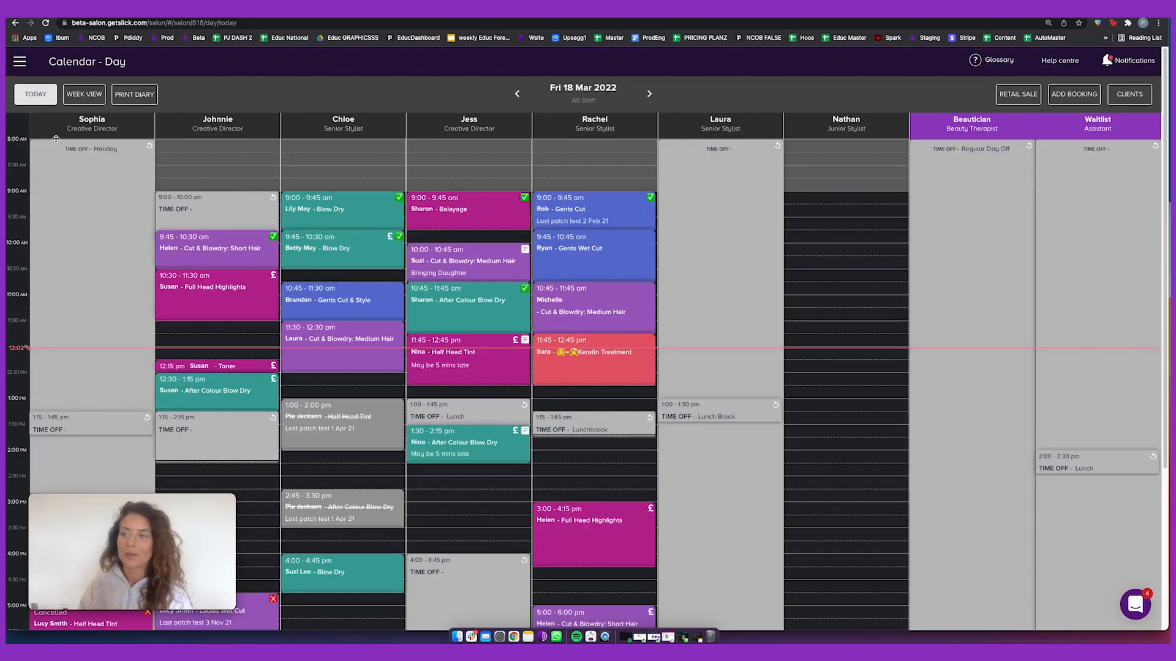
click(1135, 607)
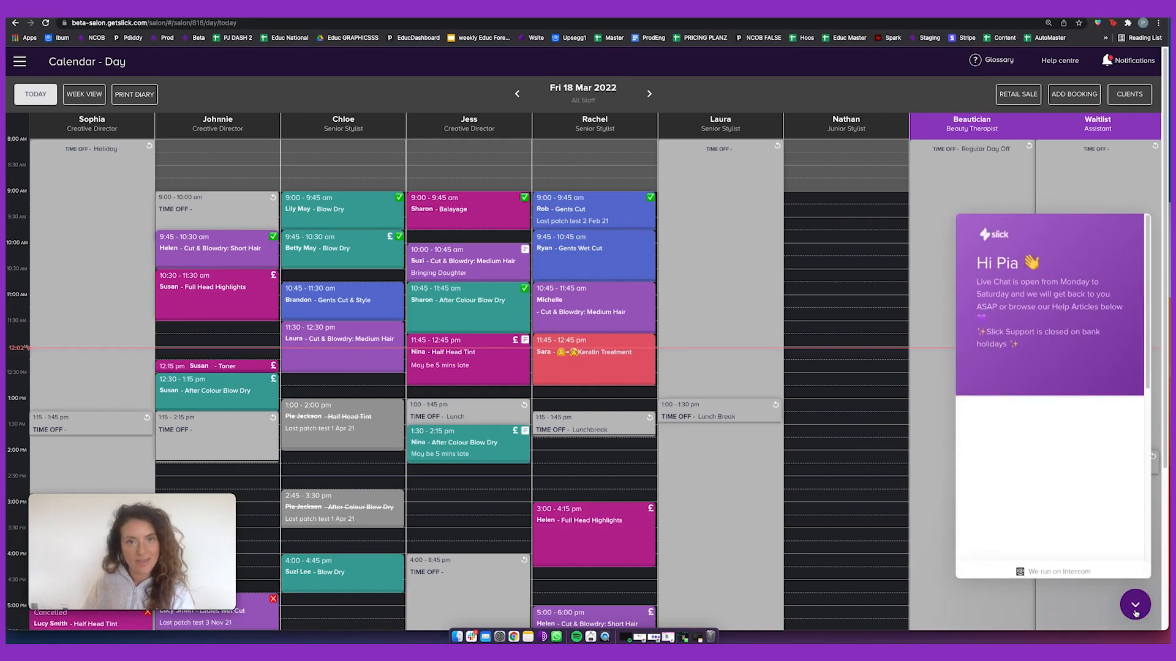